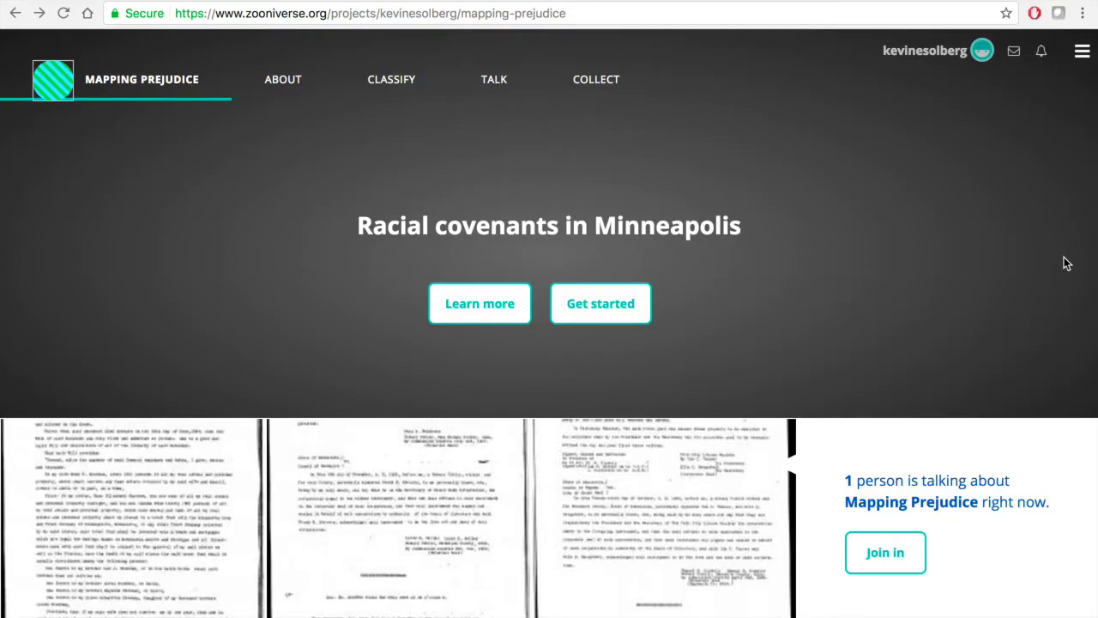
- Start classifying the flagged deed and submit Yes as the answer to whether it contains a racial covenant
click(608, 307)
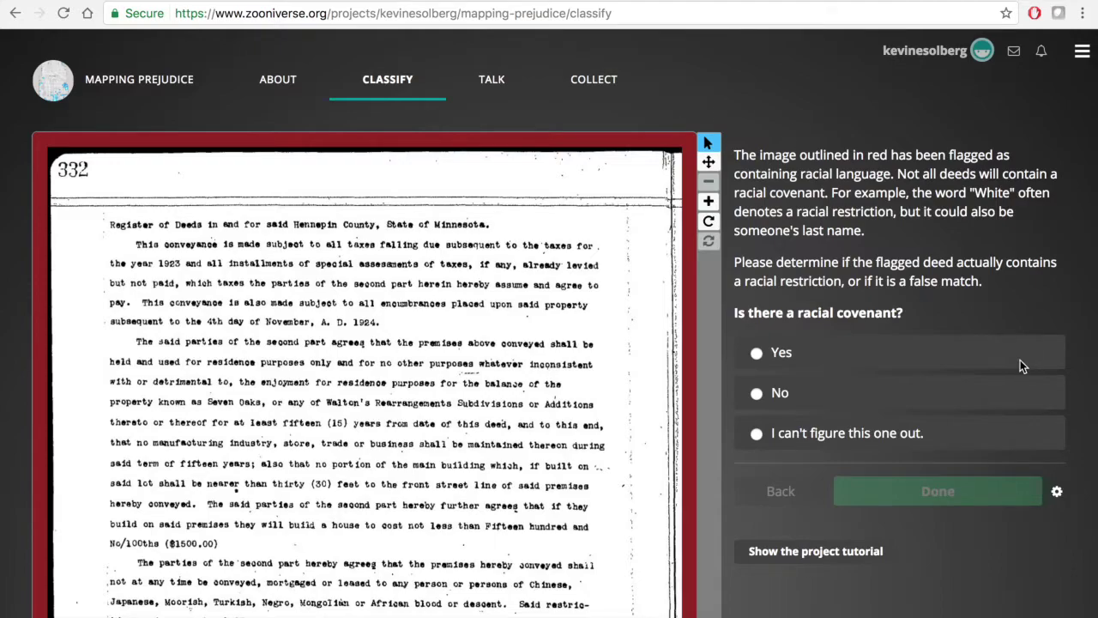
scroll(1081, 389, down, 1)
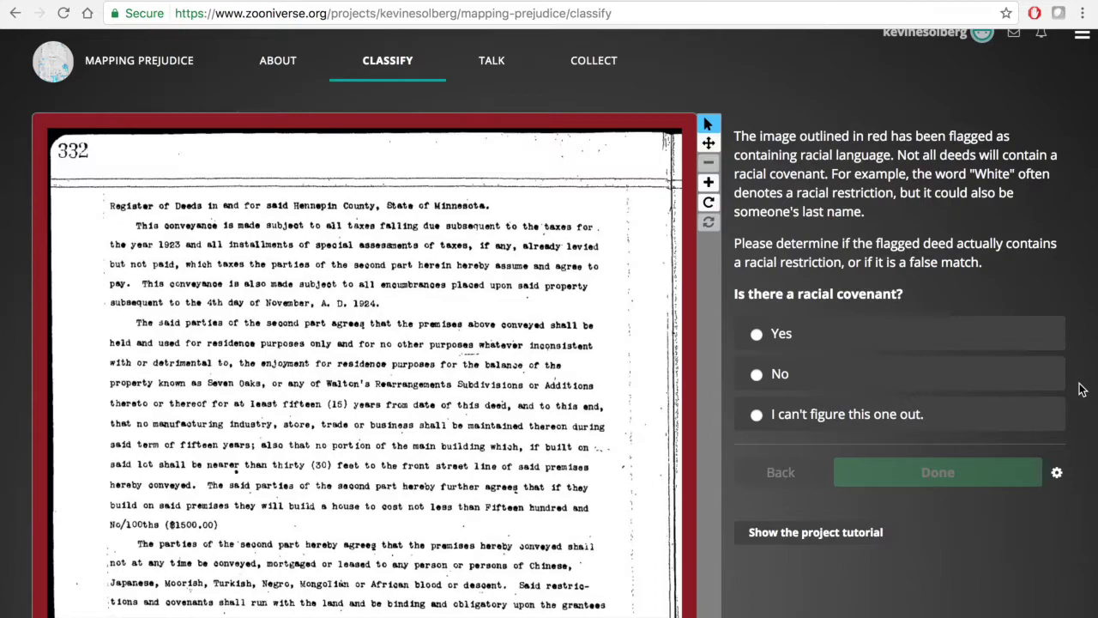
scroll(626, 534, down, 3)
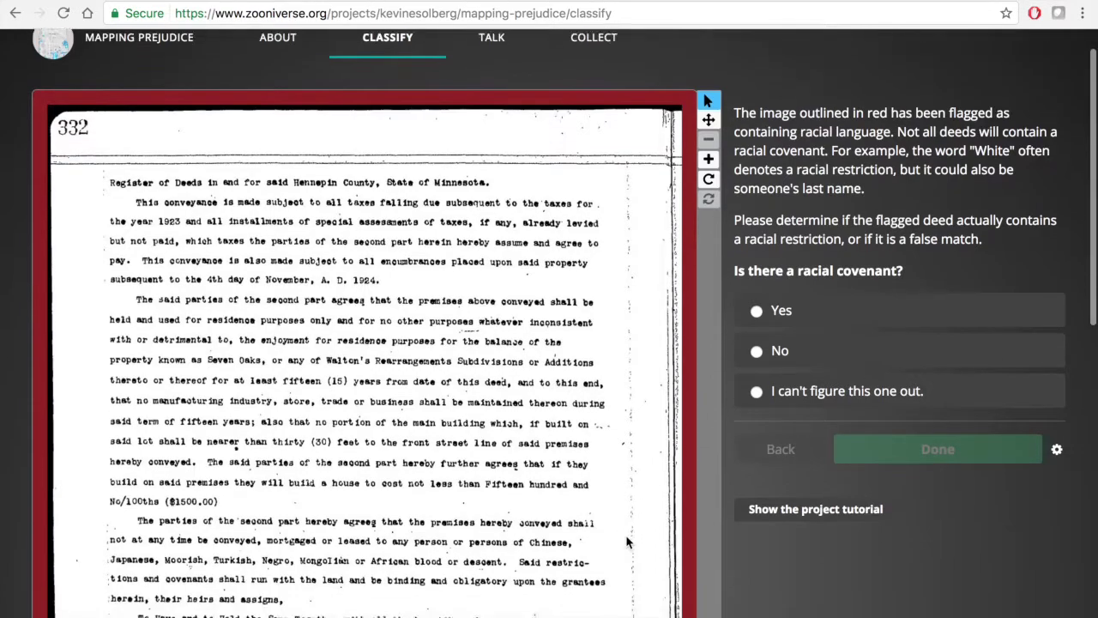
scroll(626, 542, down, 2)
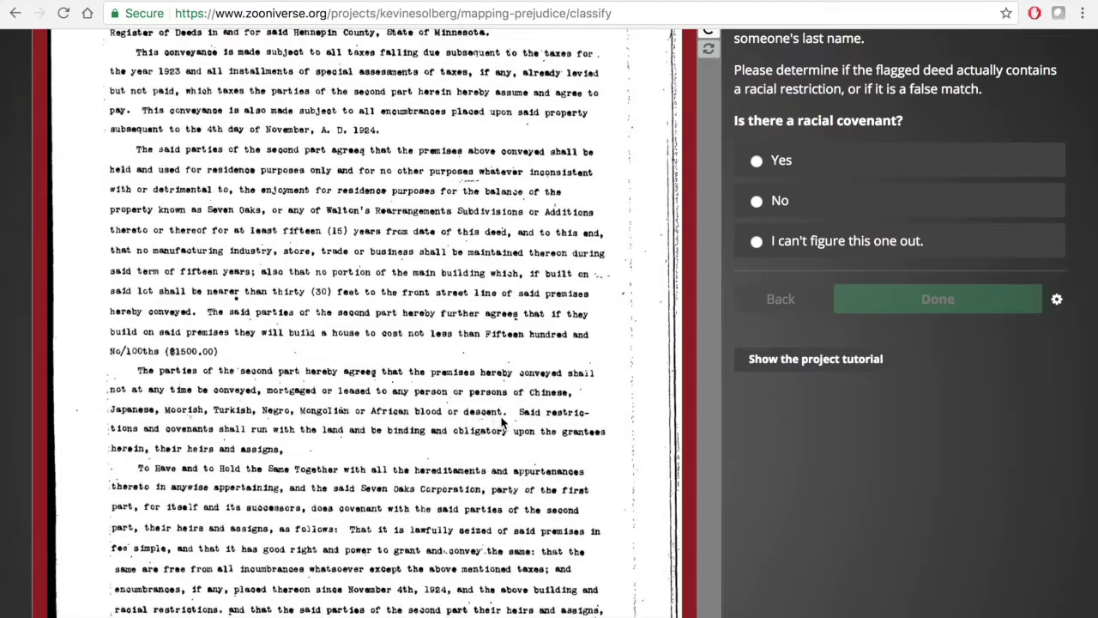
scroll(850, 452, up, 2)
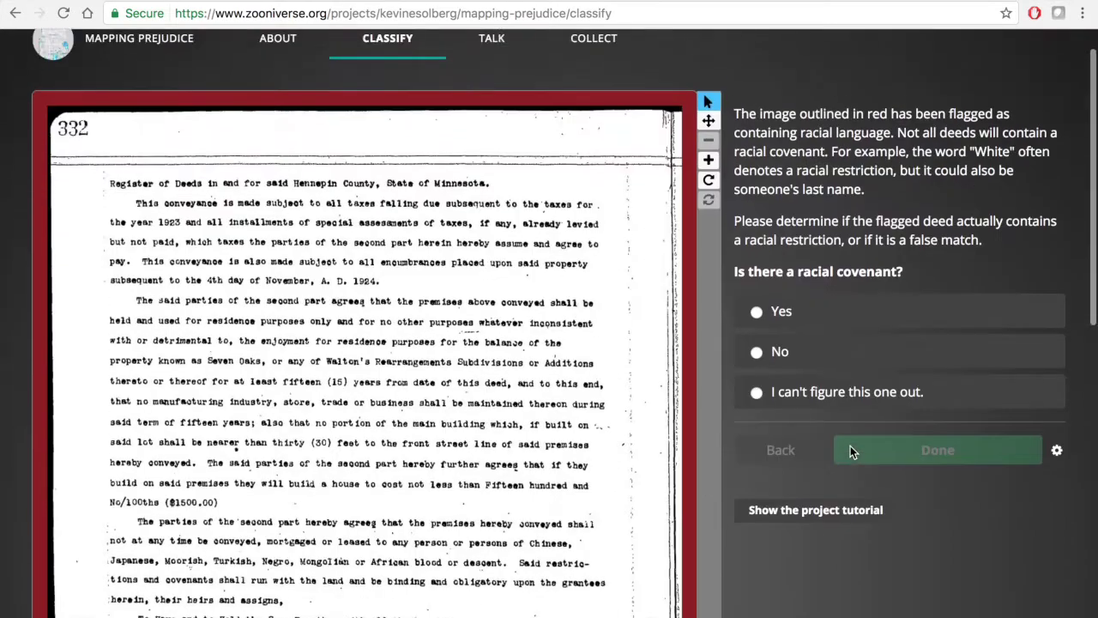
click(758, 321)
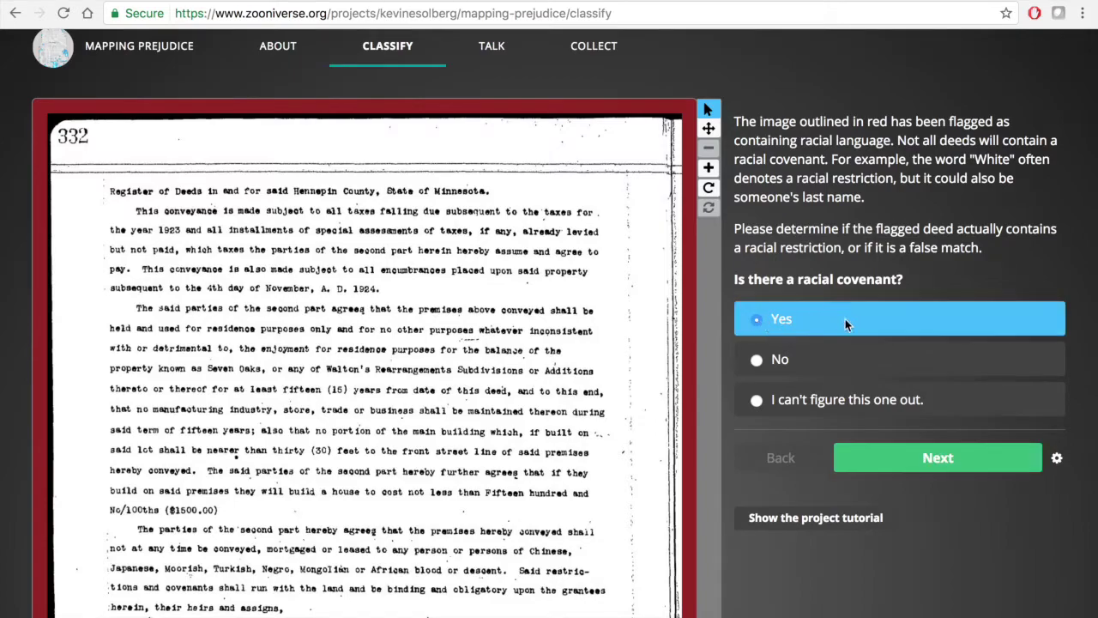
click(897, 463)
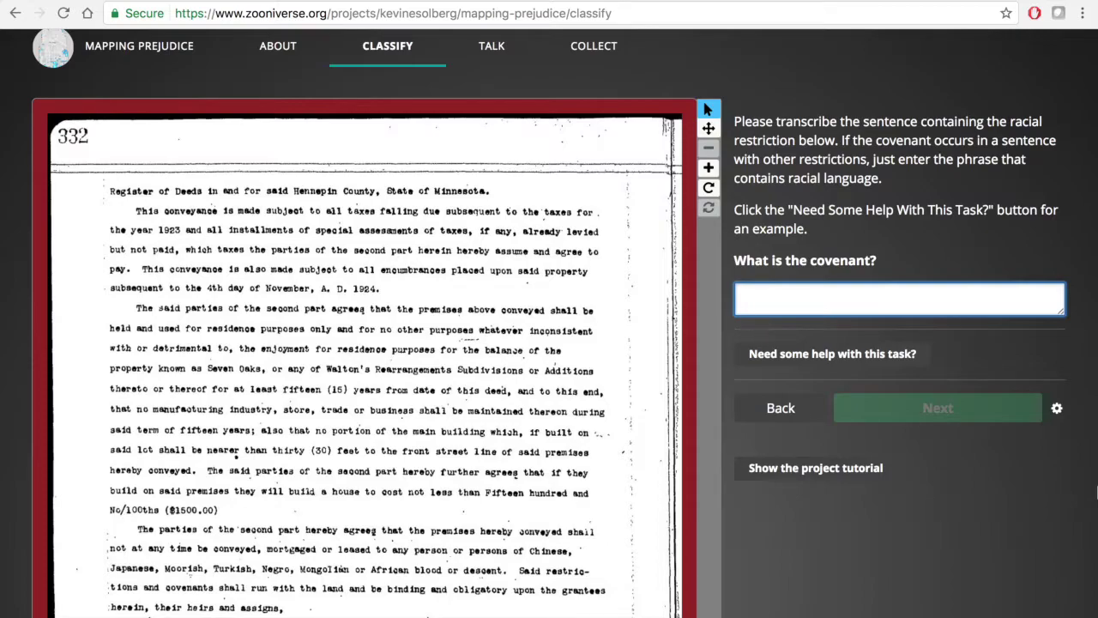
- Transcribe the racial restriction from "The parties of the second part" through "African blood or descent." as the covenant answer and submit it
scroll(1096, 491, down, 2)
scroll(949, 531, down, 1)
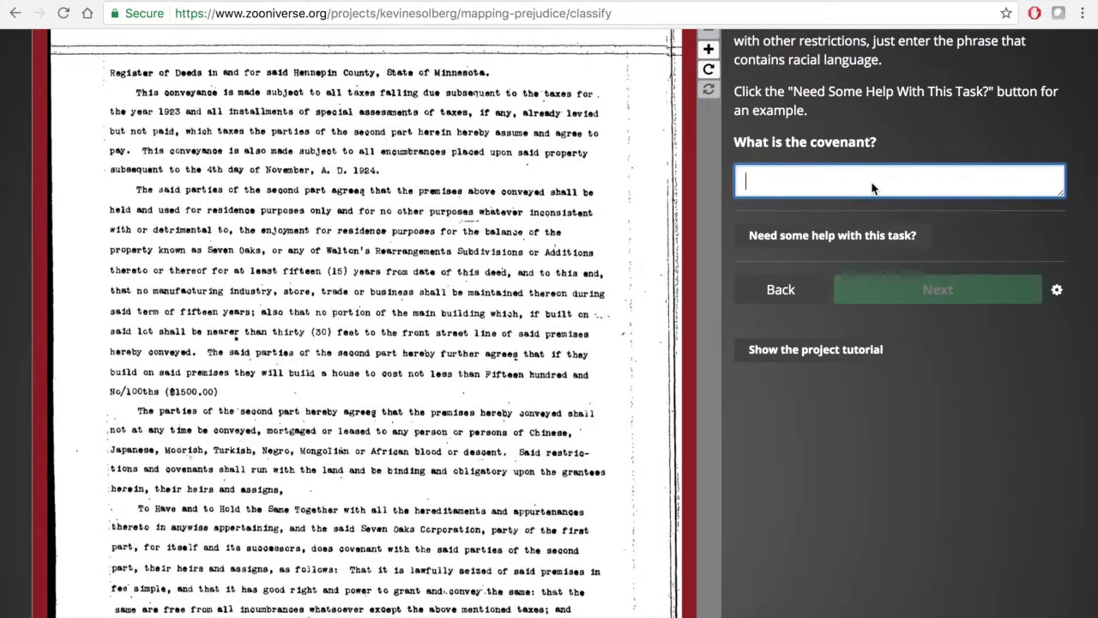
text(The parties of the second part herby agrees that the premises hereby conveyed shall not at any time be conveyed, mortgaged or leased to any person or persons of Chinese, Japanese, Moorish, Turkish, Negro, Mongolian or African blood or descent.)
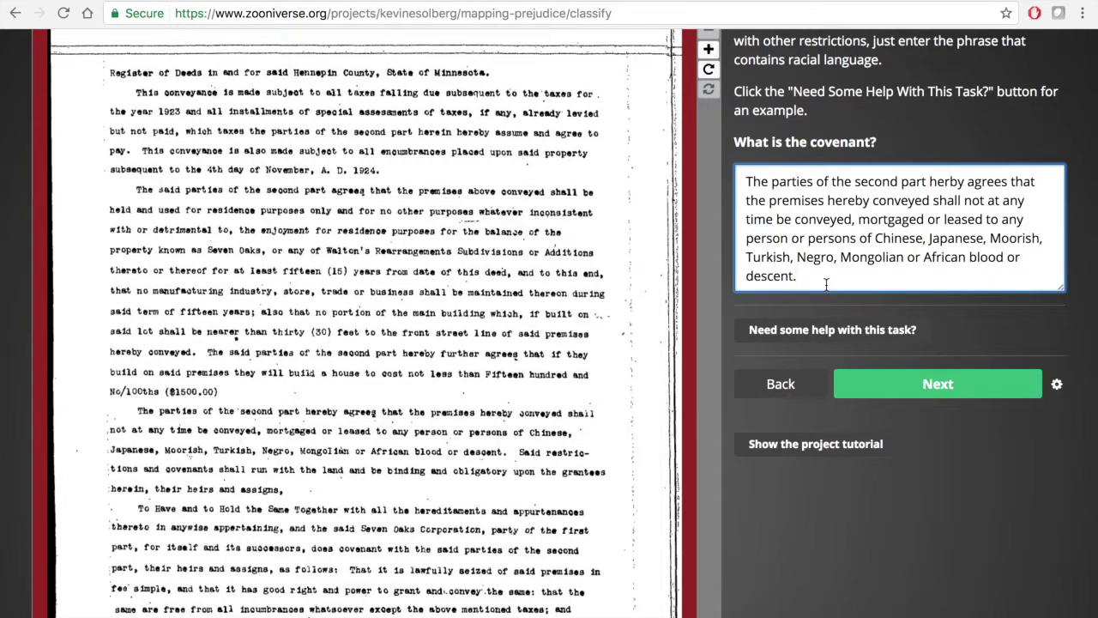
click(921, 382)
- Check the other deed page images for the property description and submit the addition name found on page 331
scroll(969, 363, up, 2)
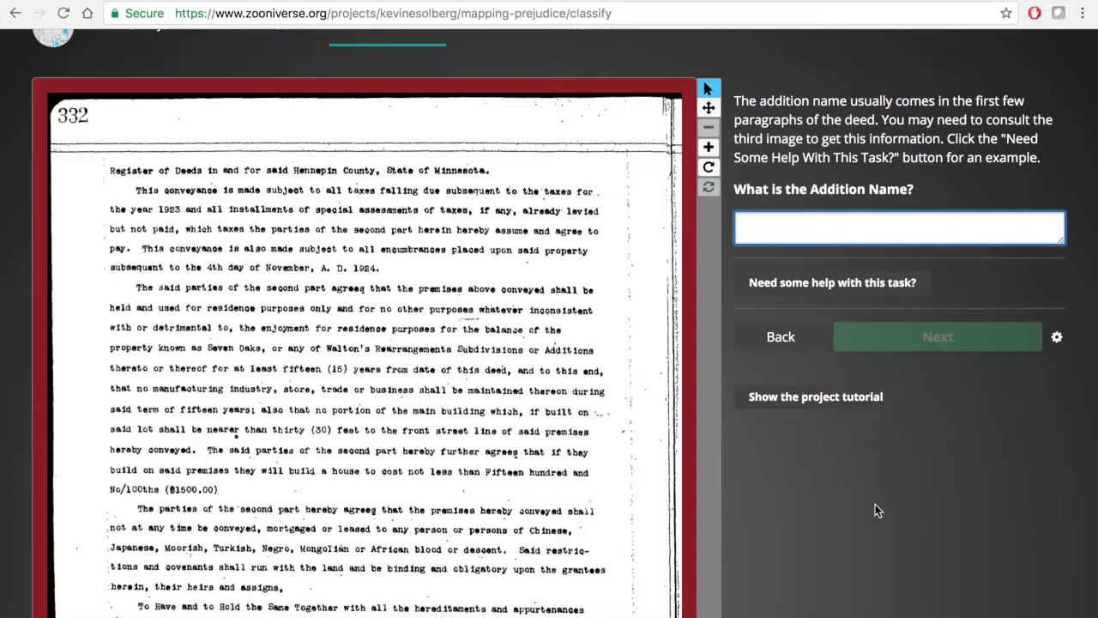
scroll(875, 509, down, 3)
scroll(875, 510, down, 3)
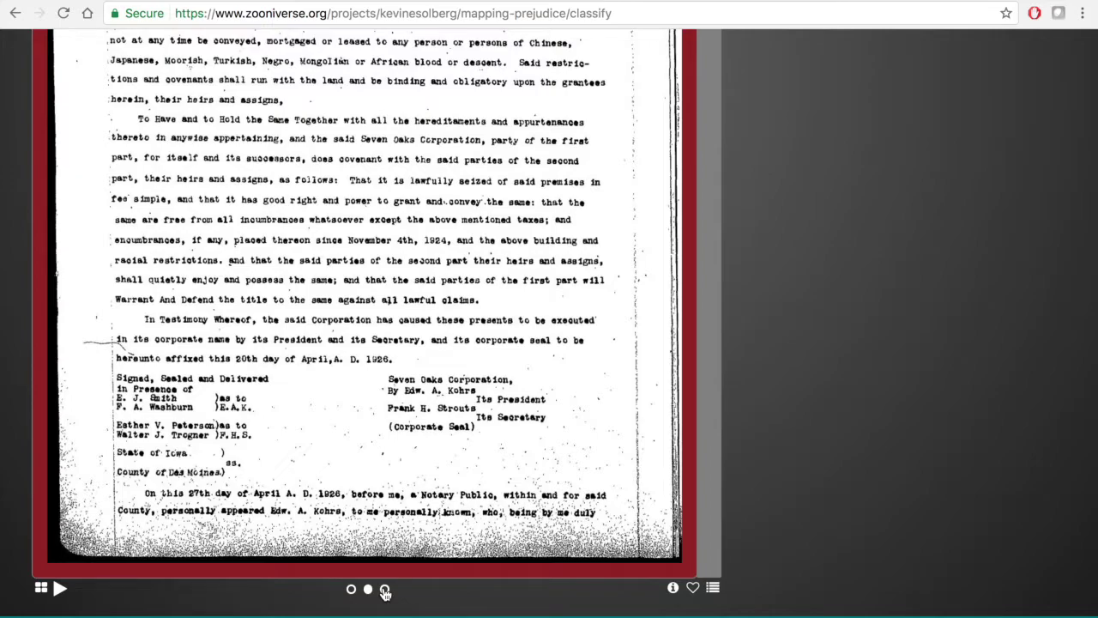
click(384, 590)
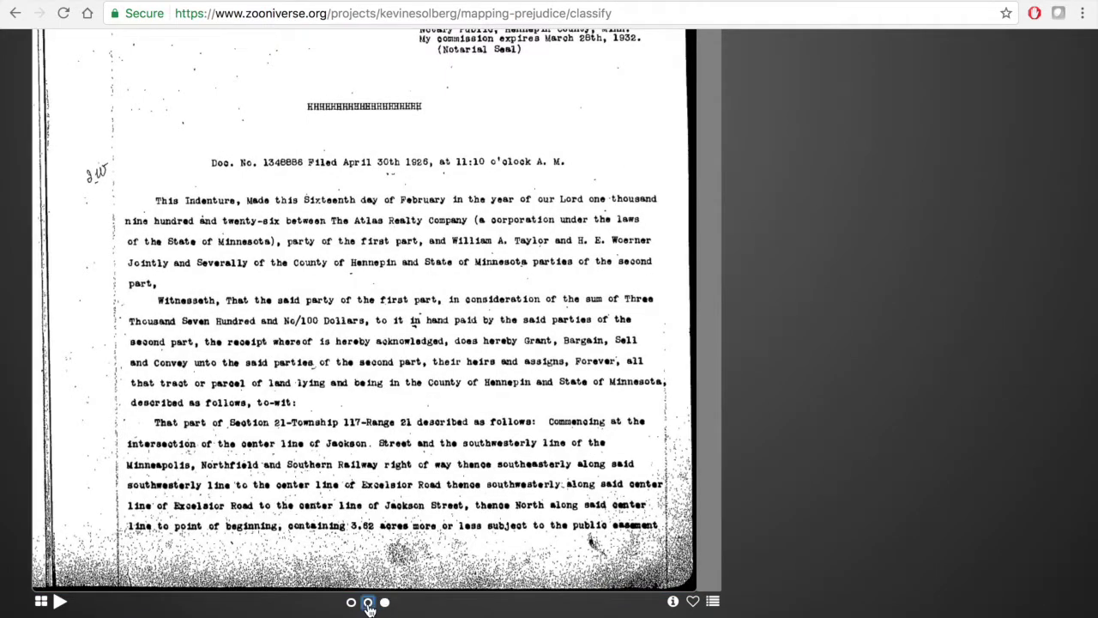
click(368, 599)
click(351, 598)
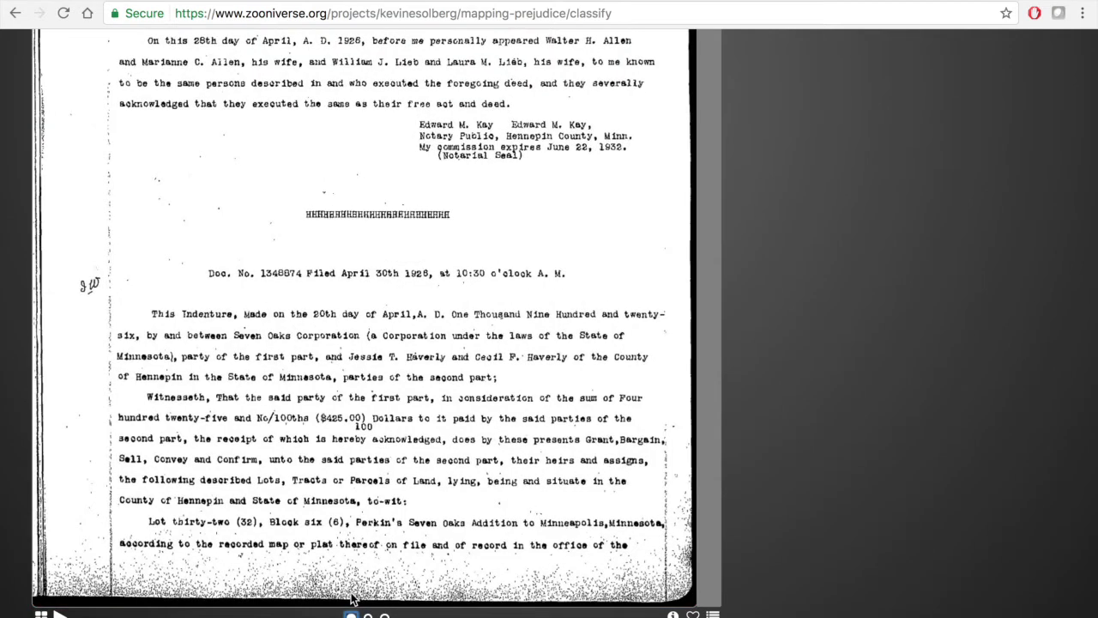
click(368, 614)
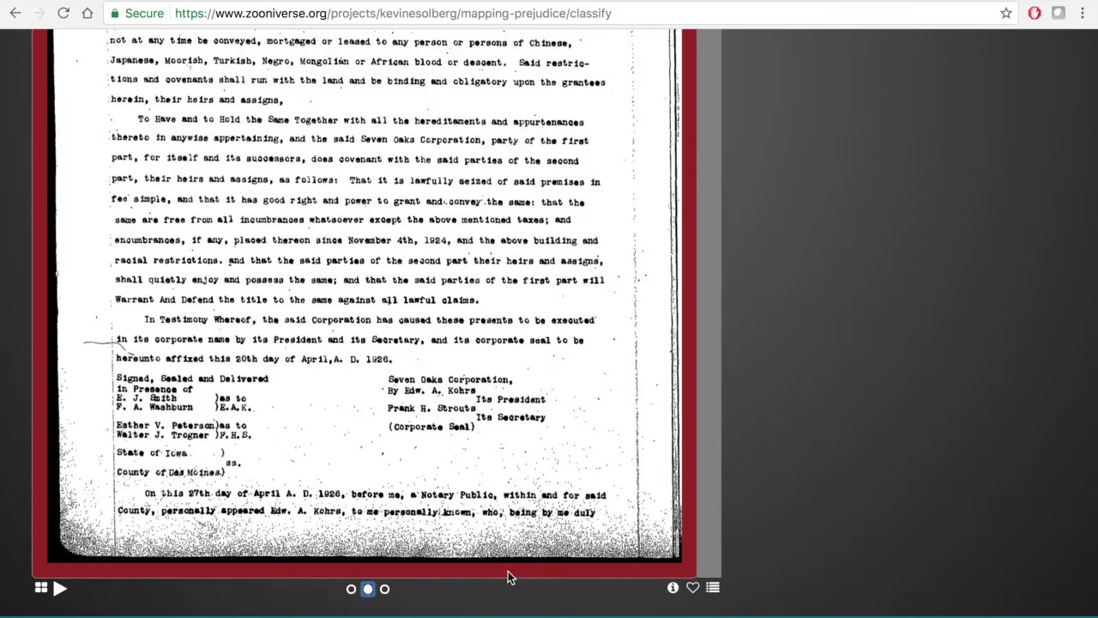
click(351, 588)
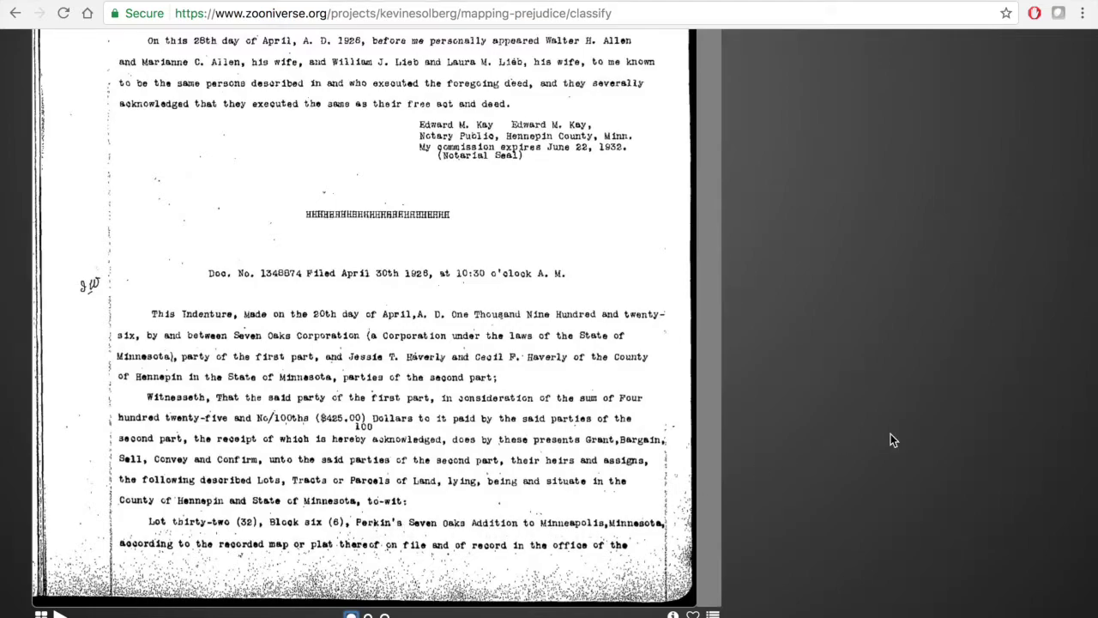
scroll(890, 433, up, 10)
click(879, 283)
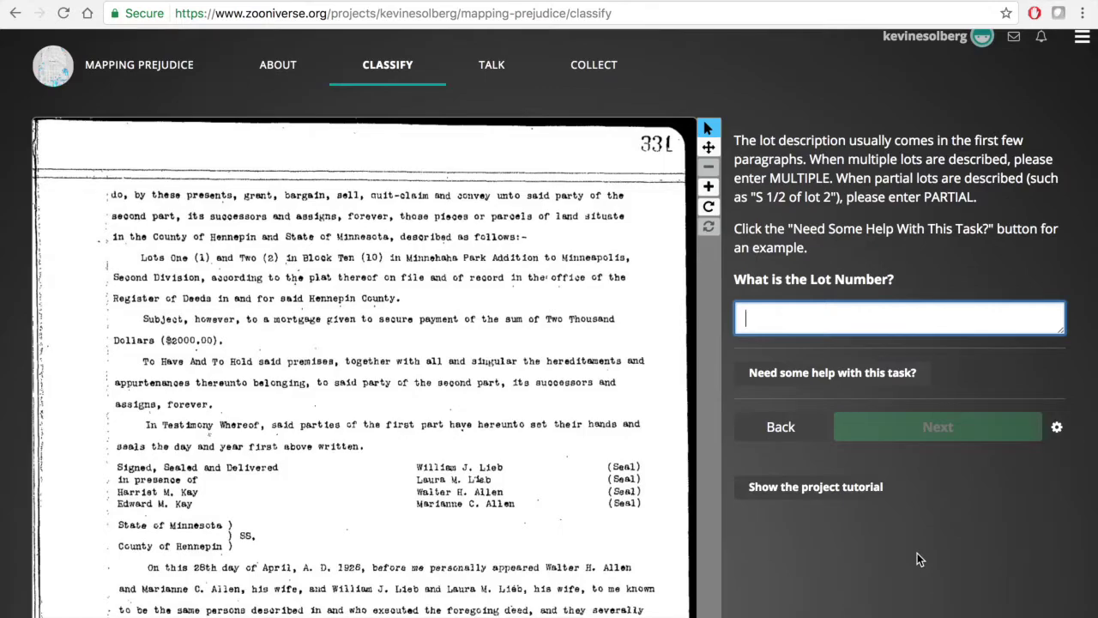
- Consult the property description at the end of page 331 and submit 32 as the lot number
scroll(917, 552, down, 10)
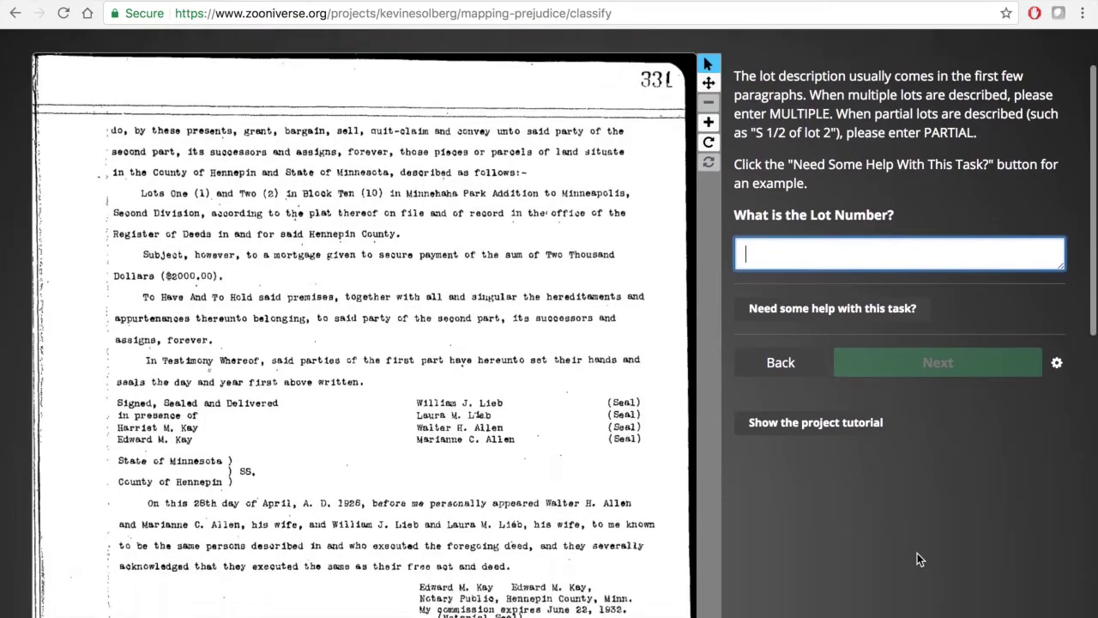
scroll(917, 553, down, 2)
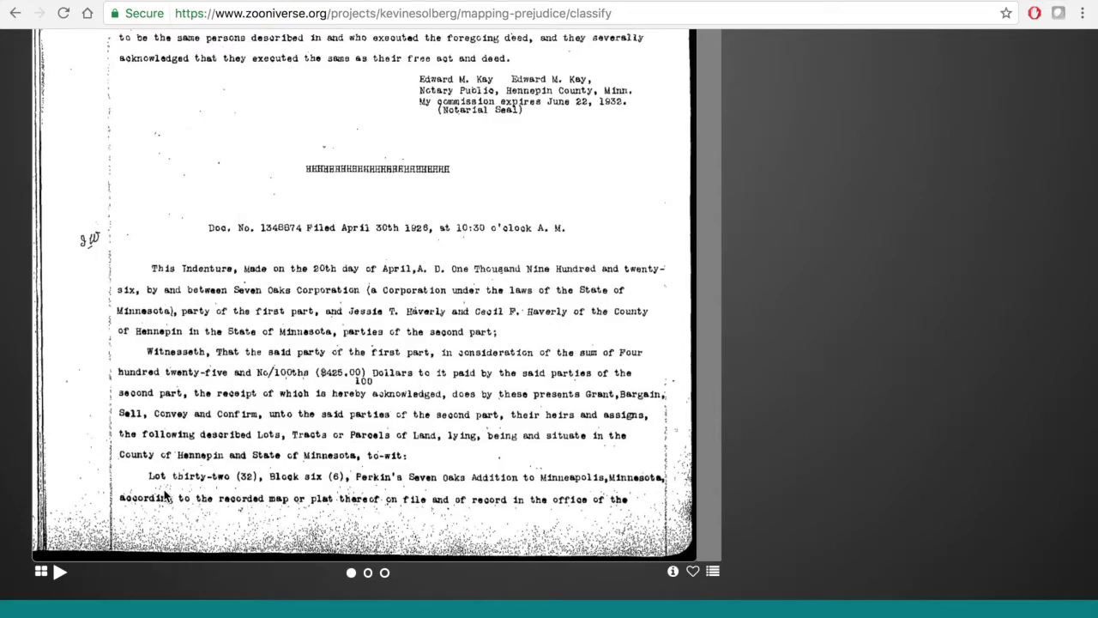
scroll(963, 302, up, 5)
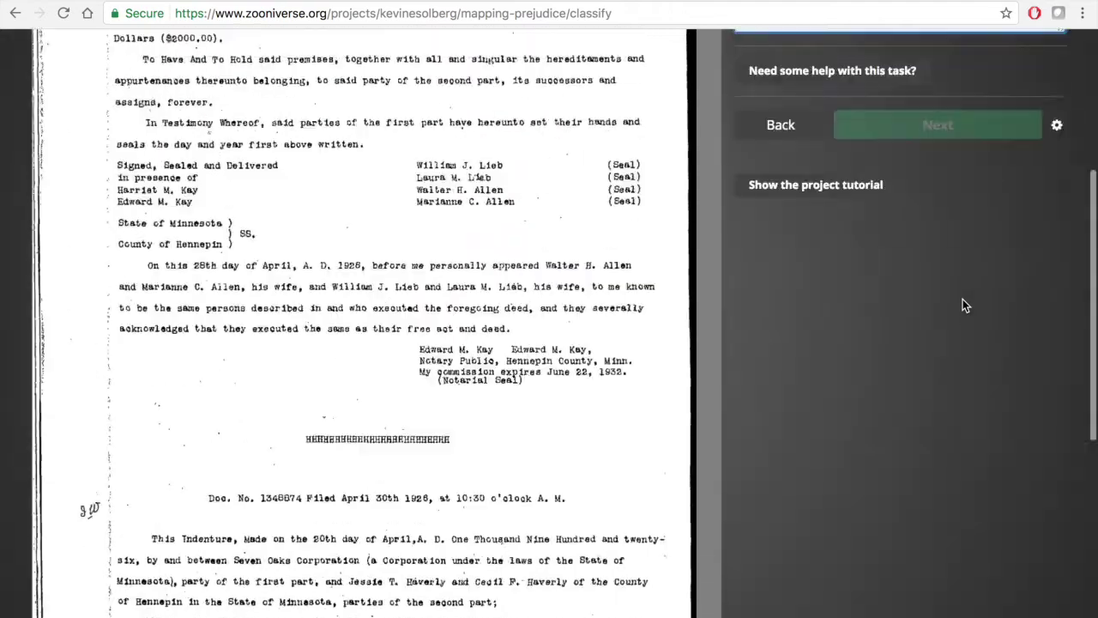
click(937, 161)
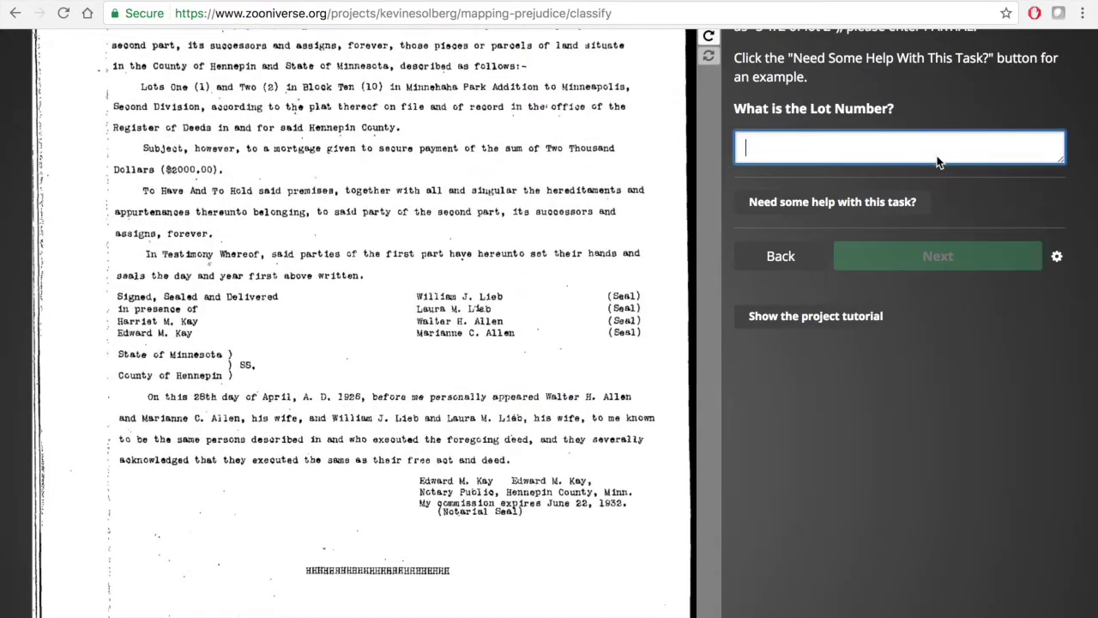
text(32)
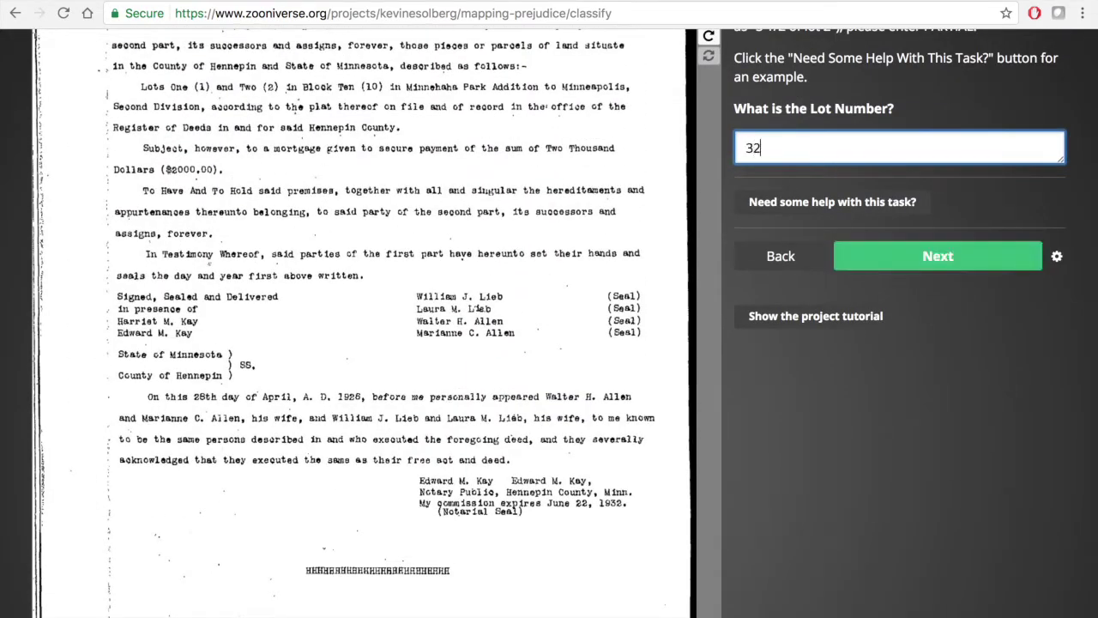
click(916, 257)
- Consult the property description on page 331 and submit 6 as the block number
scroll(917, 261, up, 3)
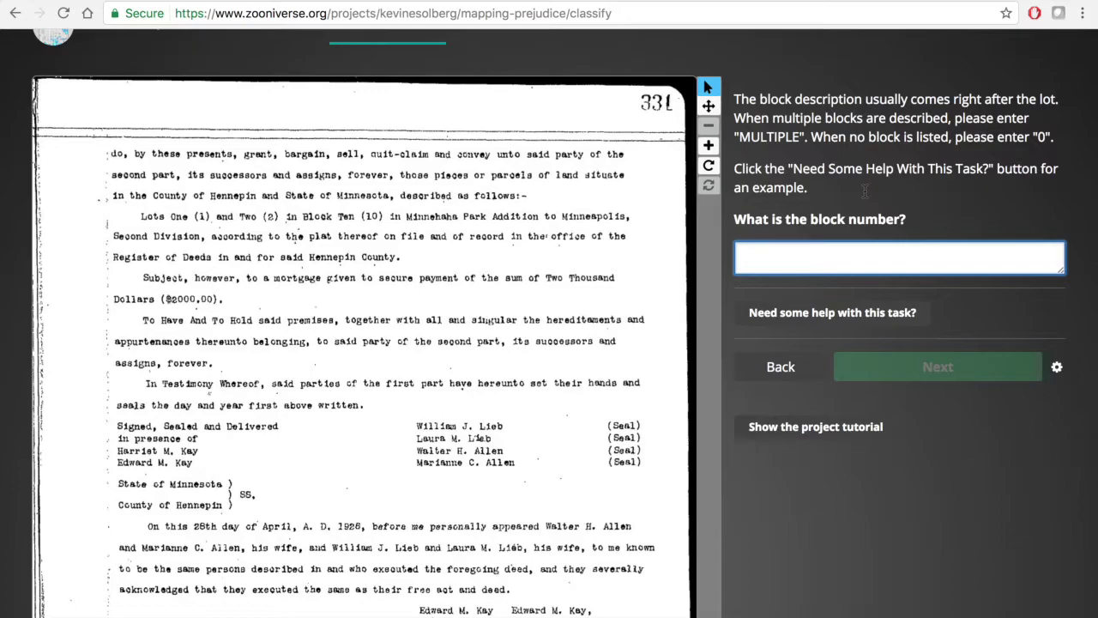
scroll(776, 496, down, 6)
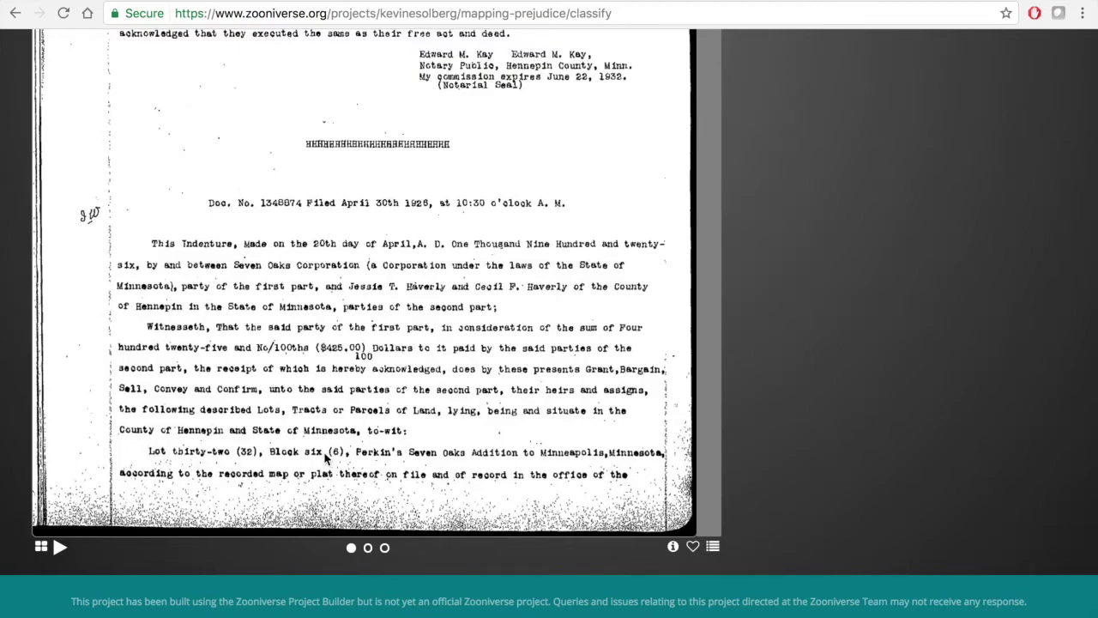
scroll(875, 335, up, 5)
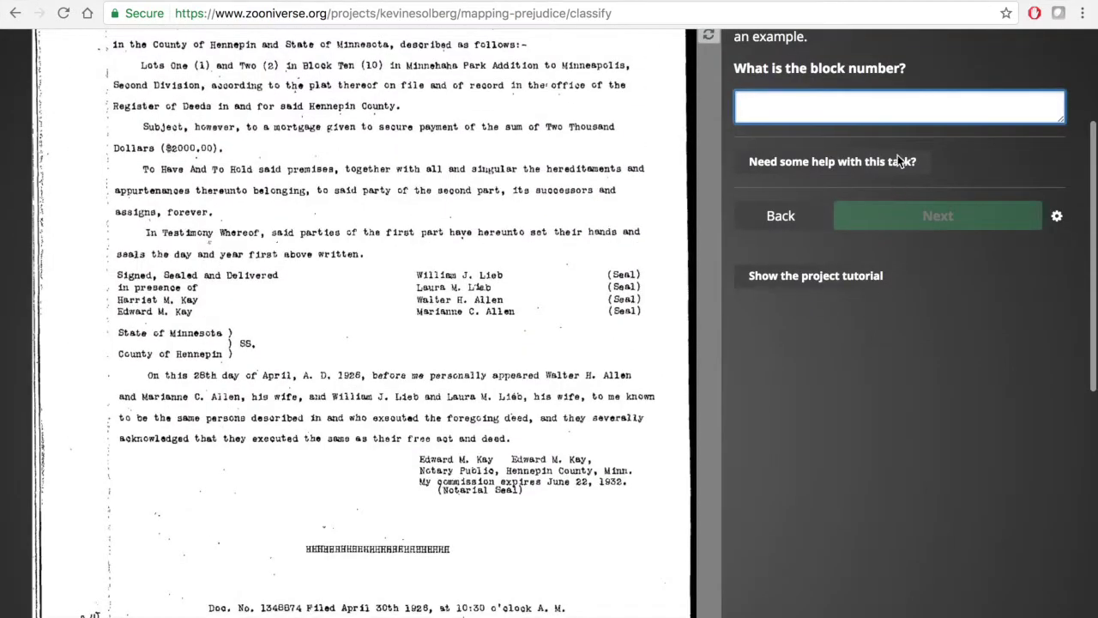
text(6)
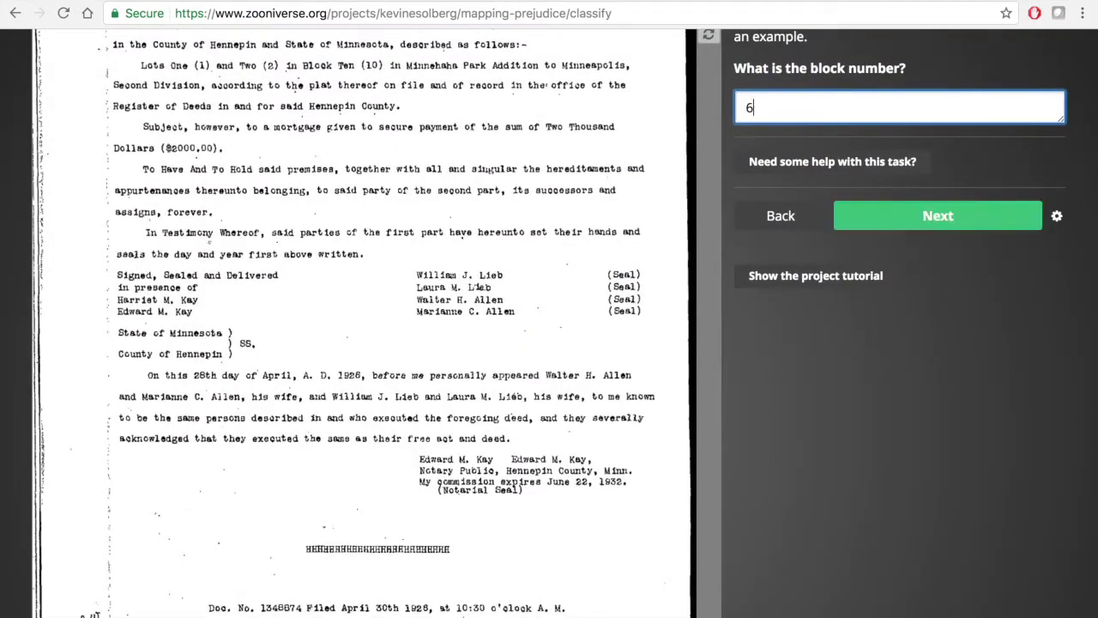
click(914, 216)
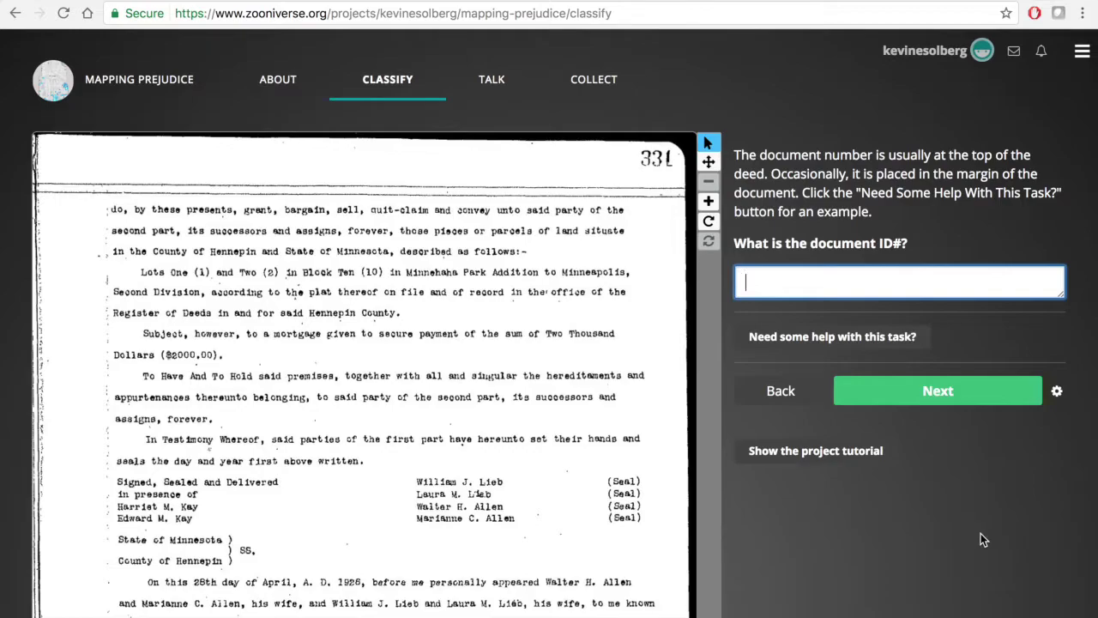
- Find the document number in the deed's heading line on page 331 and submit 1348874 as the document ID
scroll(981, 532, down, 6)
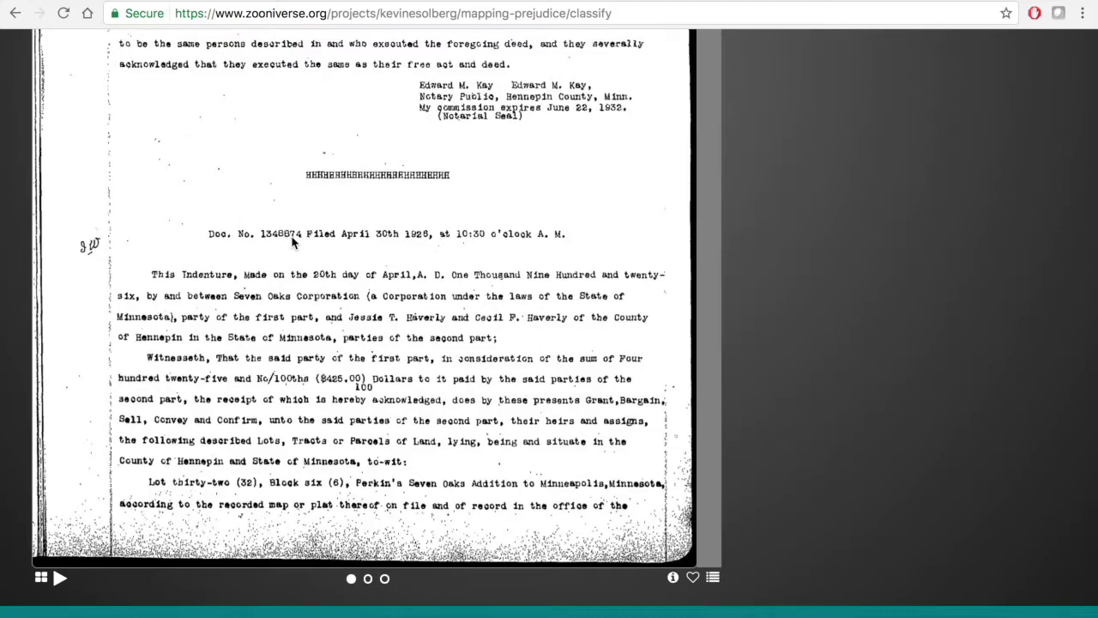
scroll(1008, 245, up, 4)
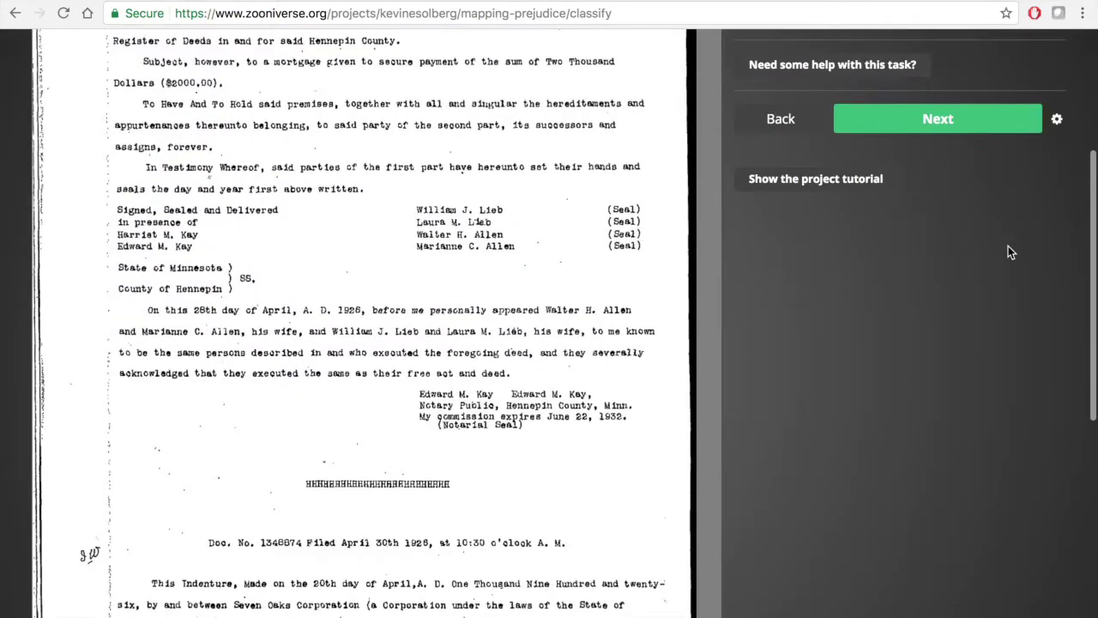
text(134887)
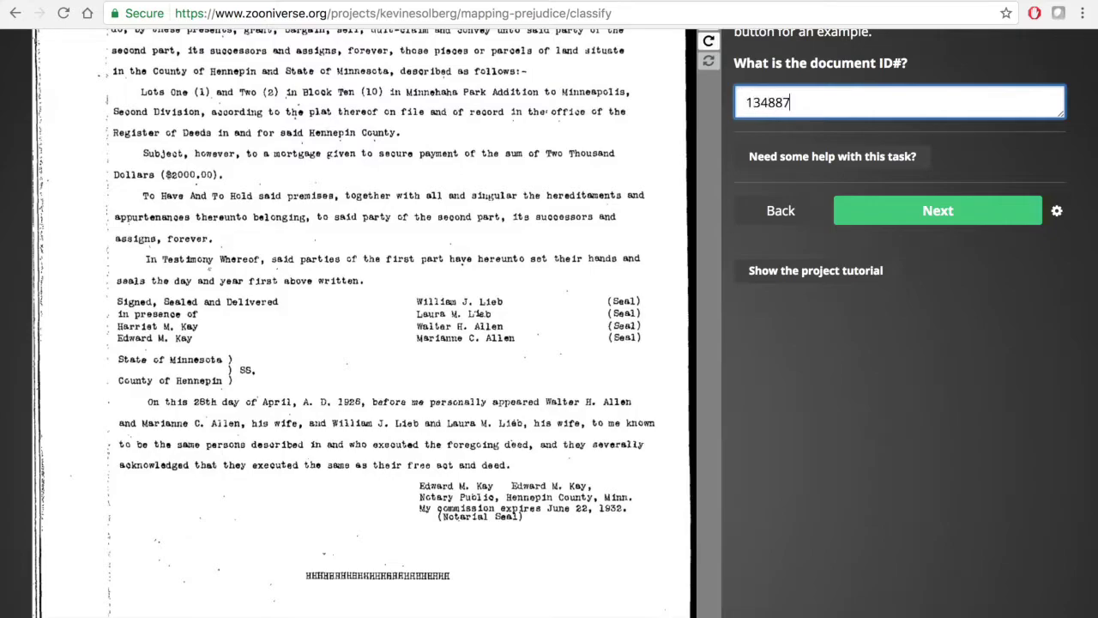
text(4)
click(996, 213)
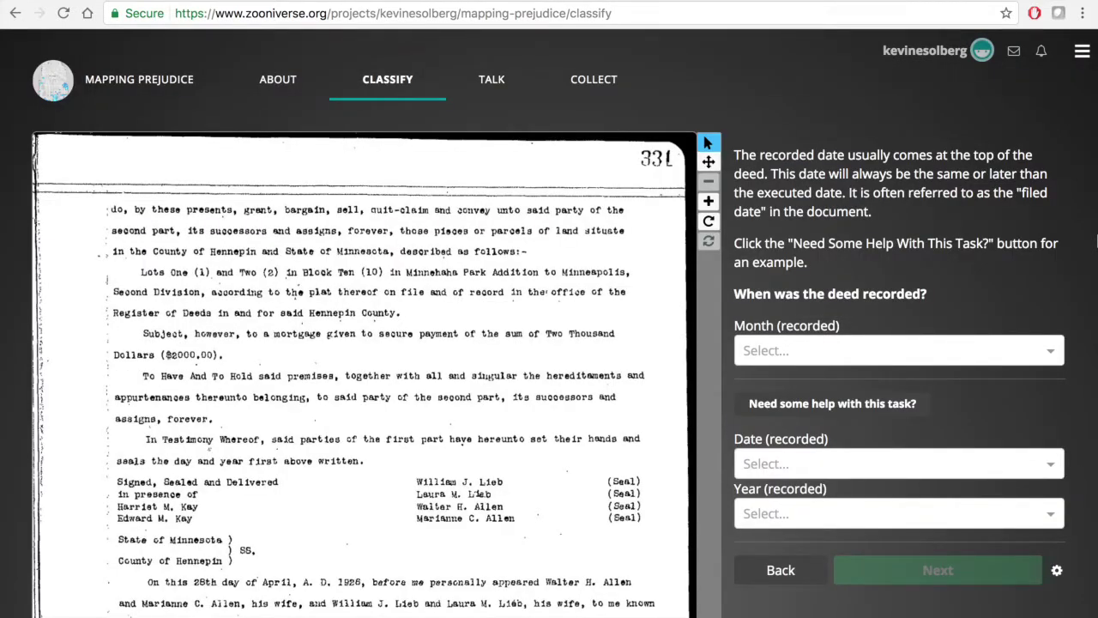
- Magnify the deed image around the "Doc. No." heading line to examine the filed date
scroll(1085, 364, down, 10)
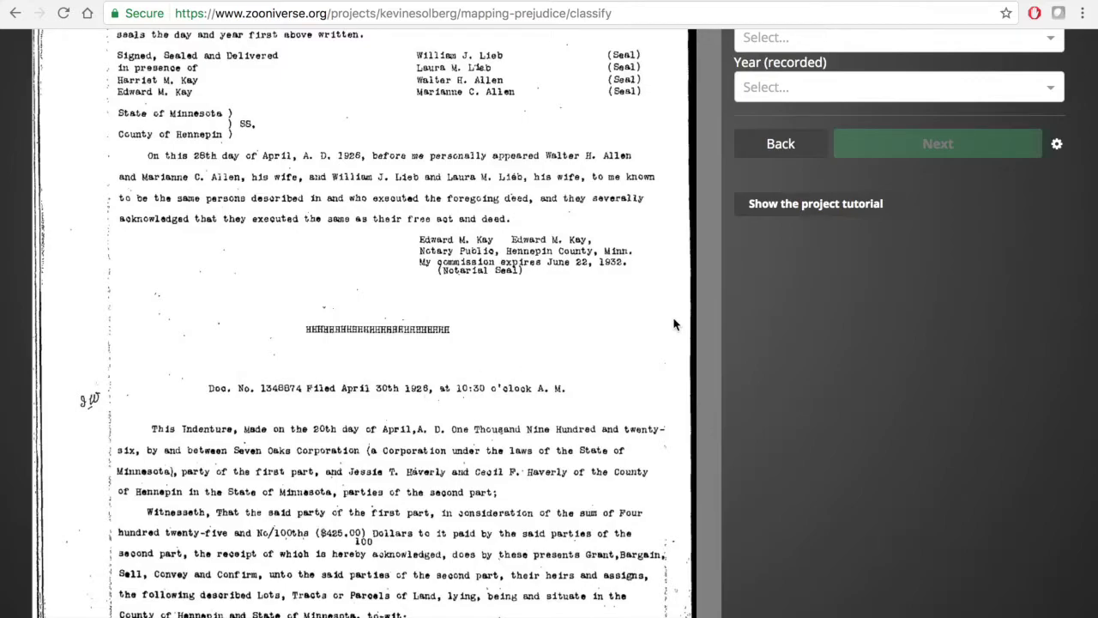
scroll(675, 324, up, 5)
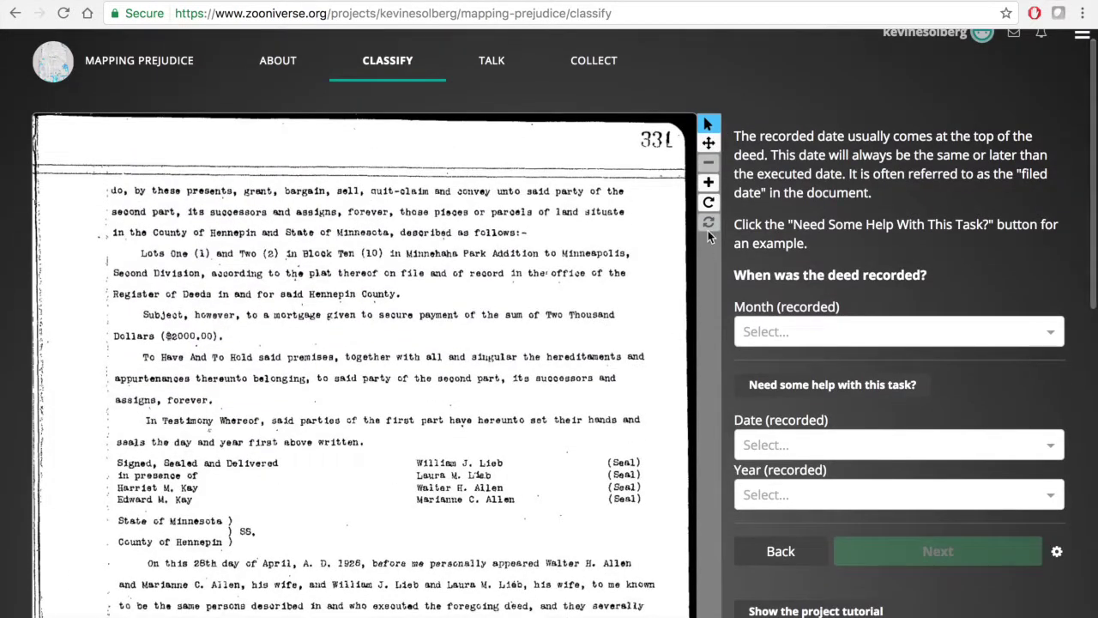
click(709, 183)
click(709, 184)
click(709, 184)
scroll(509, 492, down, 5)
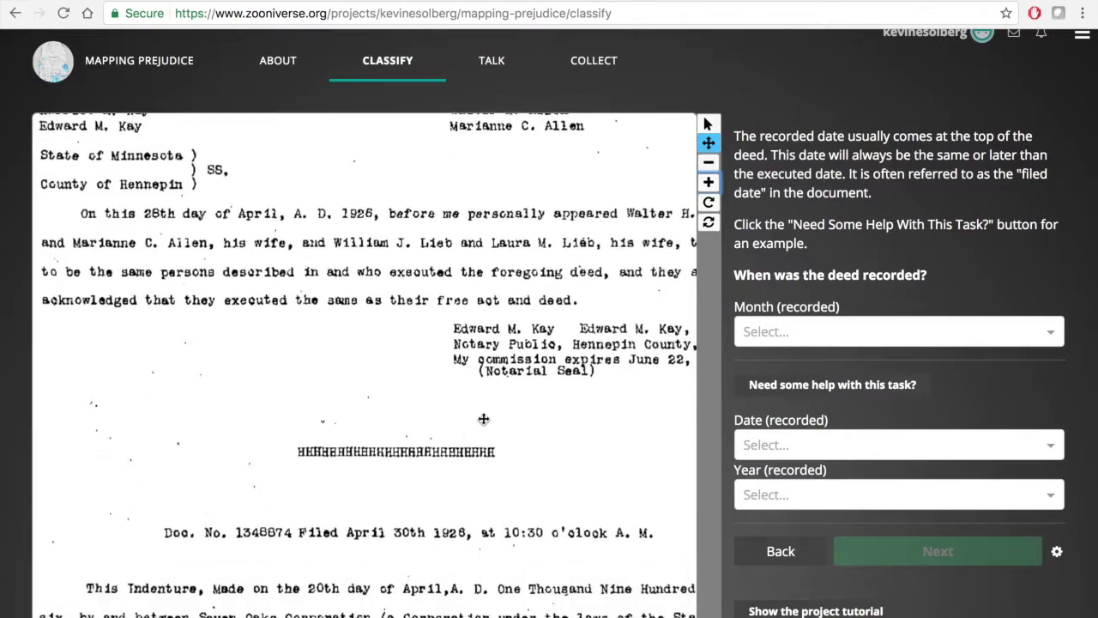
scroll(484, 419, down, 4)
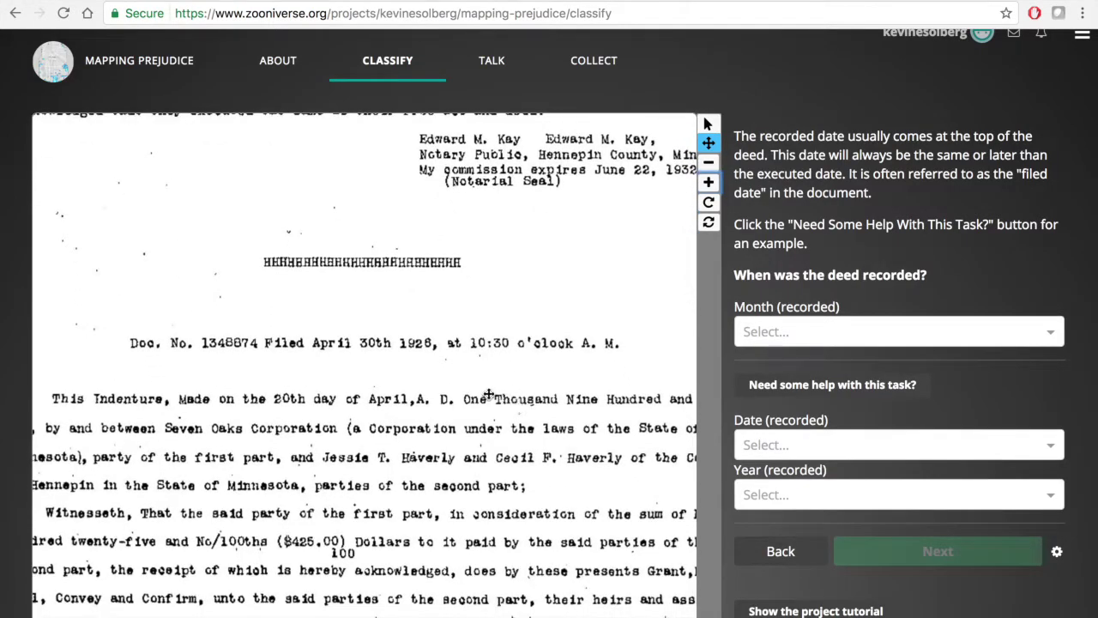
click(709, 182)
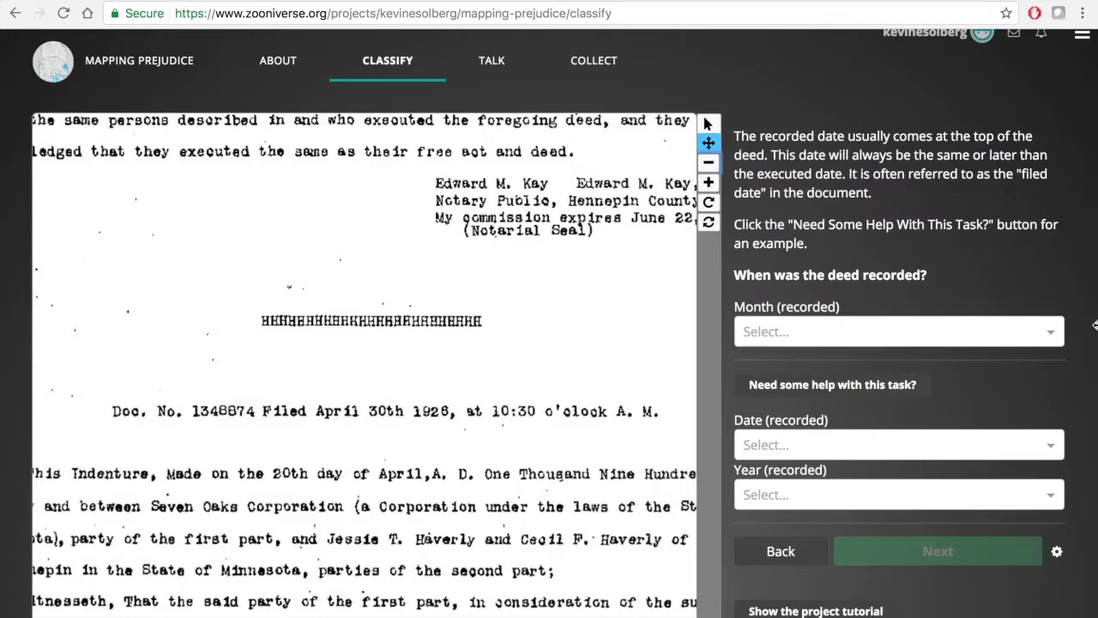
- Set the recorded date to month 4 - April, date 30 and year 1926, and submit it
click(1050, 335)
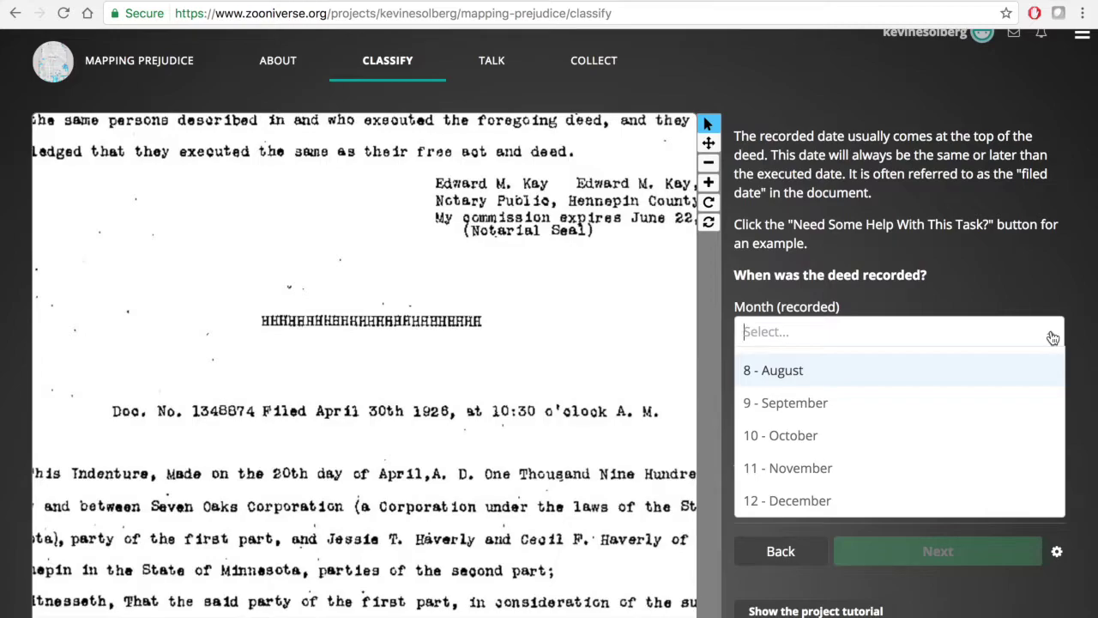
scroll(980, 411, up, 2)
scroll(980, 411, up, 1)
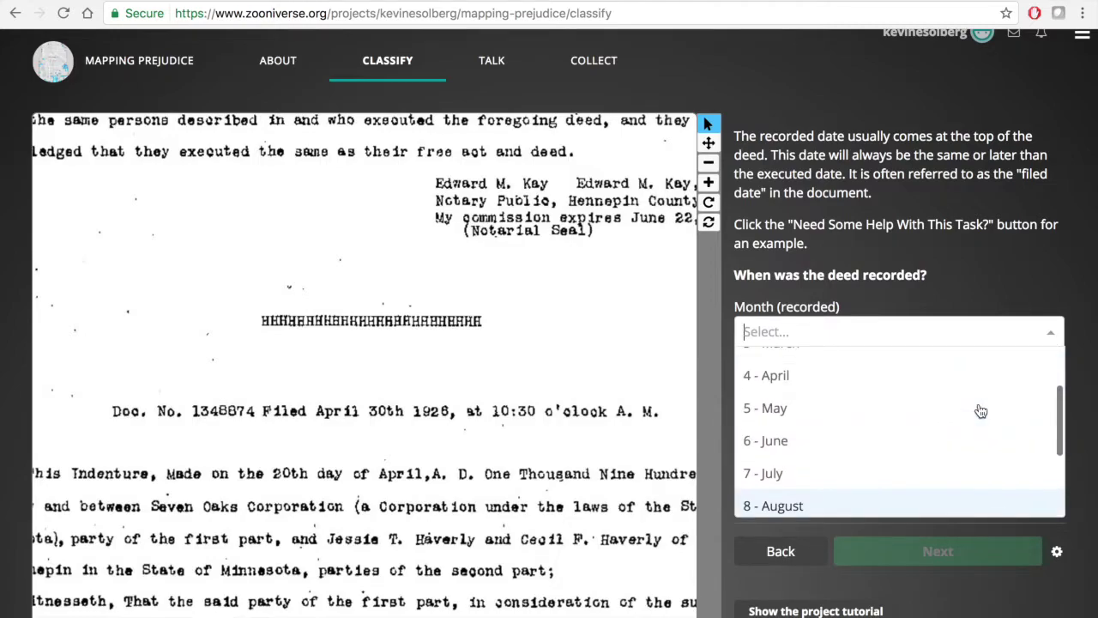
click(784, 384)
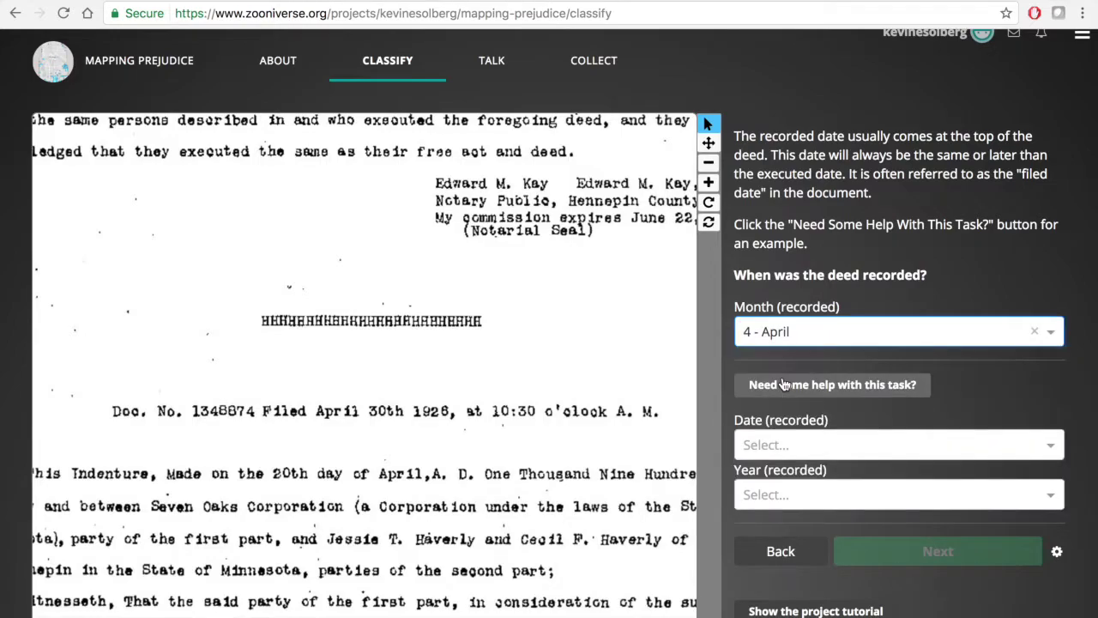
click(854, 444)
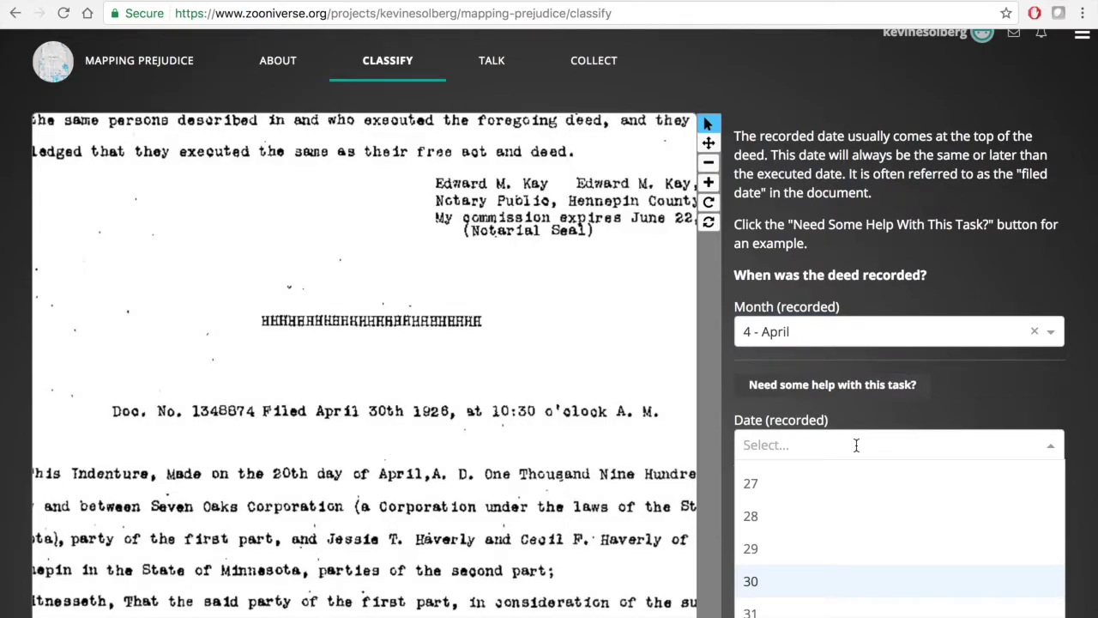
text(30)
click(832, 477)
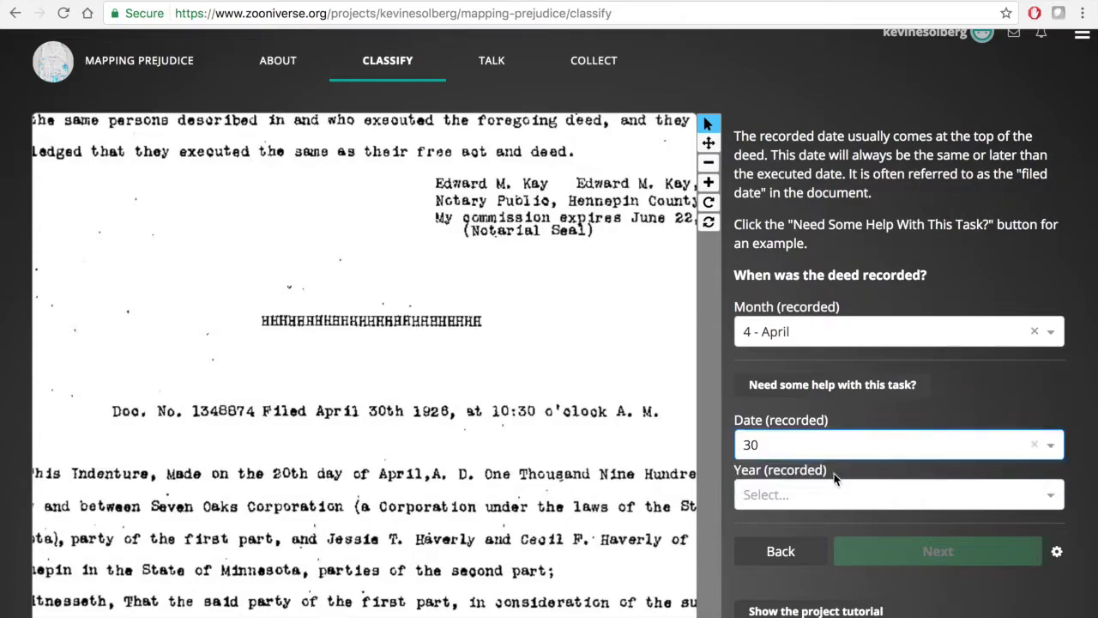
click(823, 493)
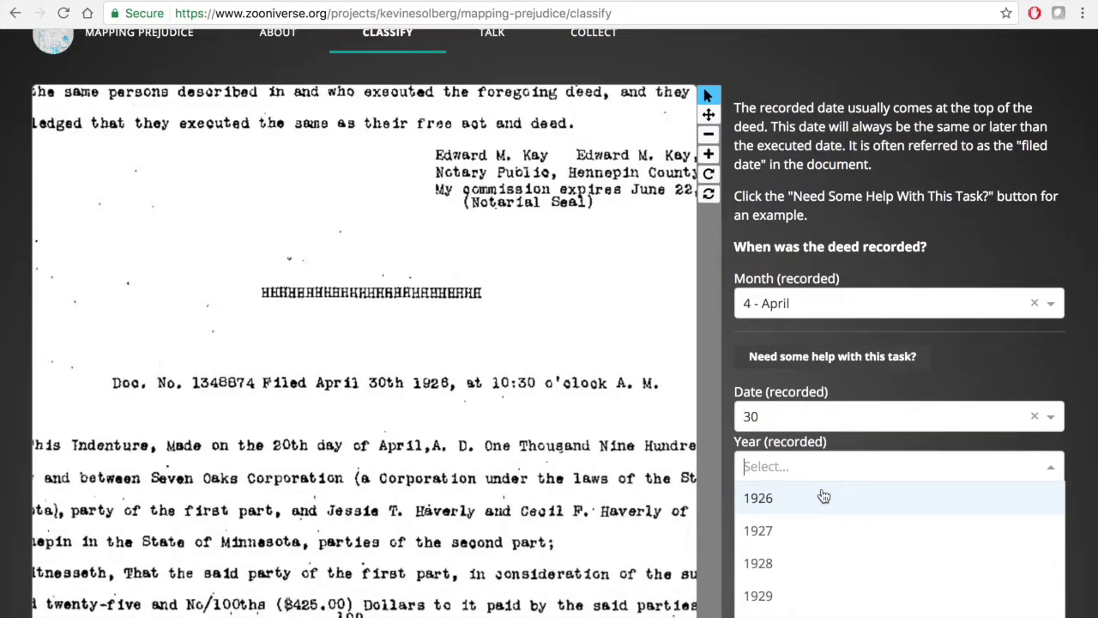
text(19)
click(819, 491)
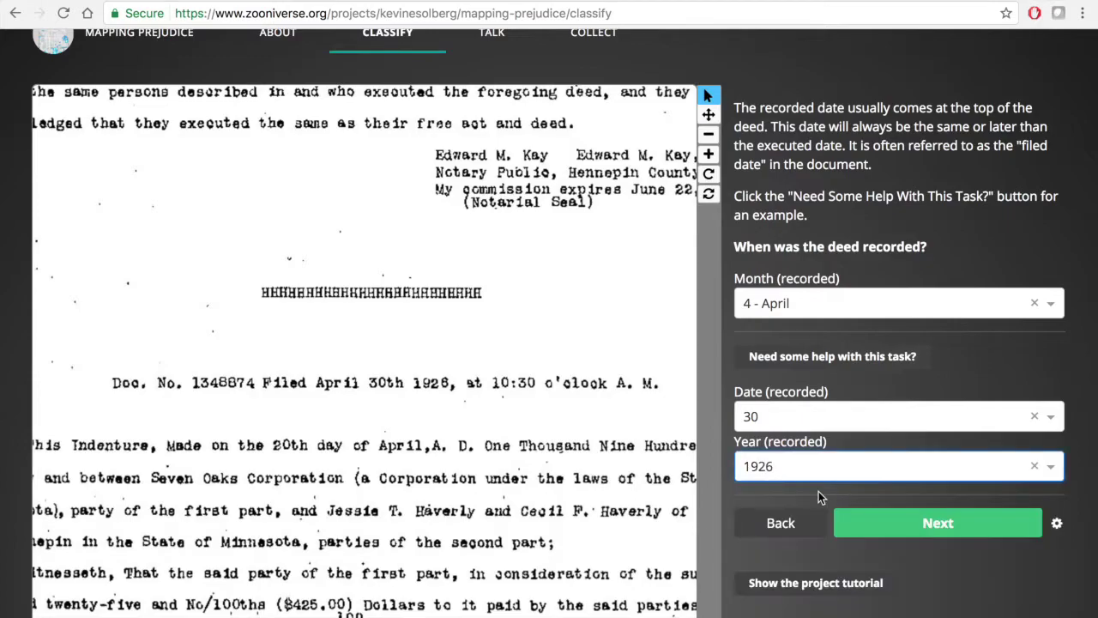
click(971, 529)
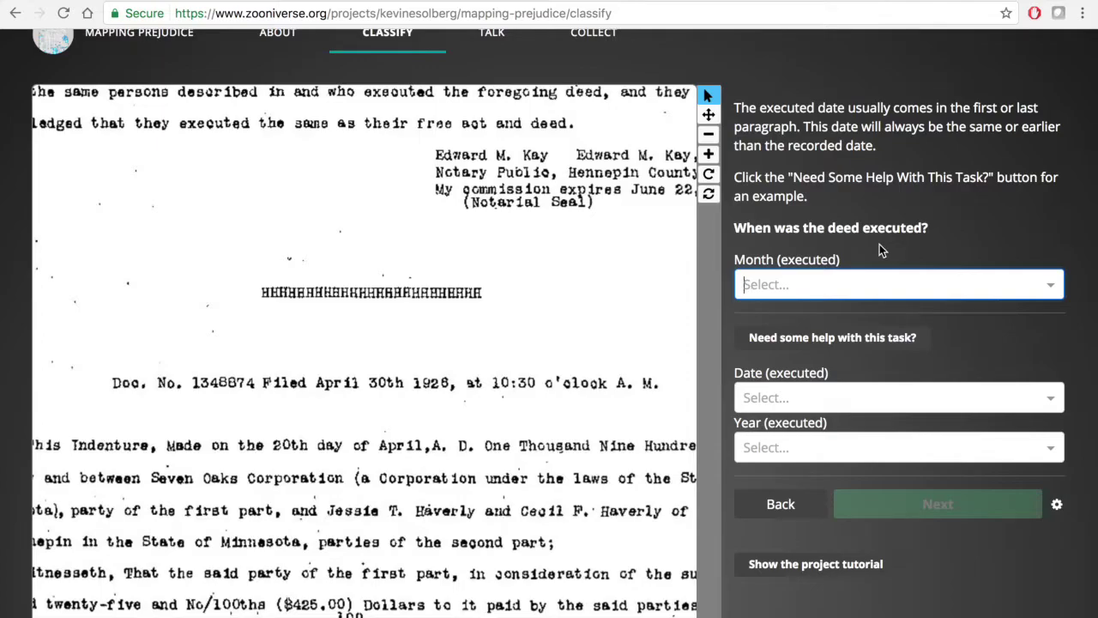
- Examine the deed's opening "This Indenture" paragraph for the day, month and year it was executed
click(408, 504)
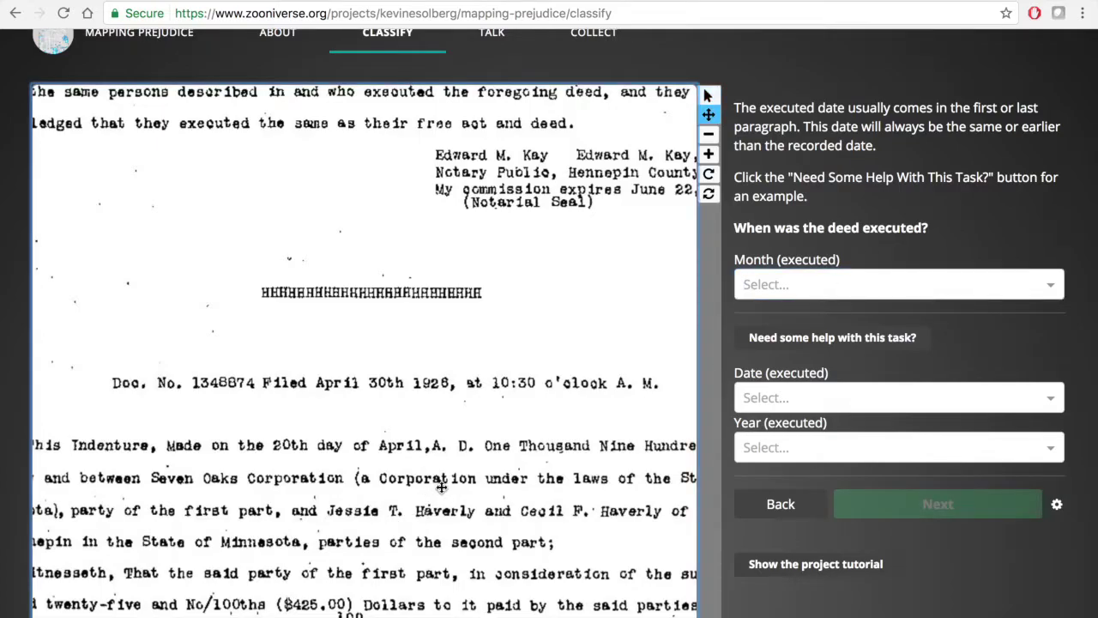
drag(184, 479, 268, 393)
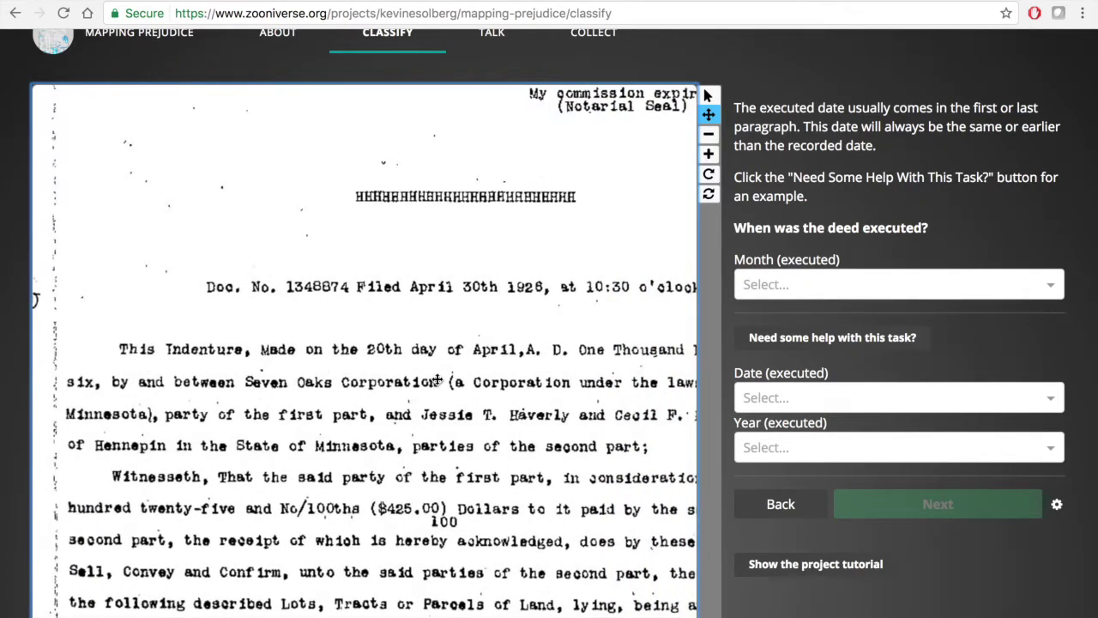
drag(455, 372, 282, 368)
drag(518, 369, 588, 367)
drag(121, 431, 229, 429)
drag(386, 404, 244, 404)
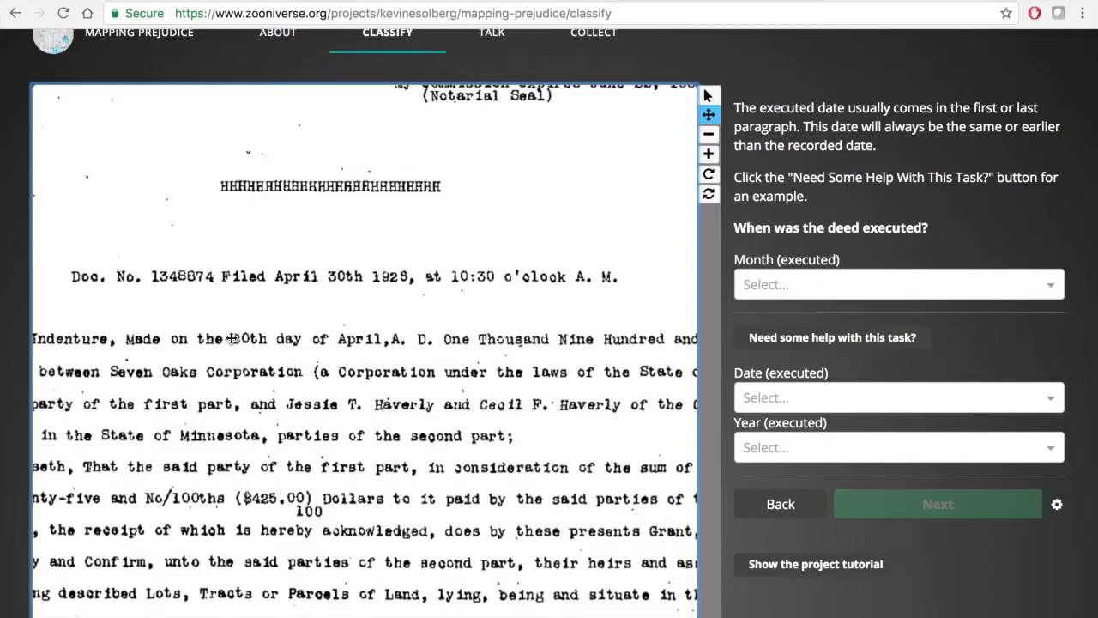
drag(189, 354, 224, 355)
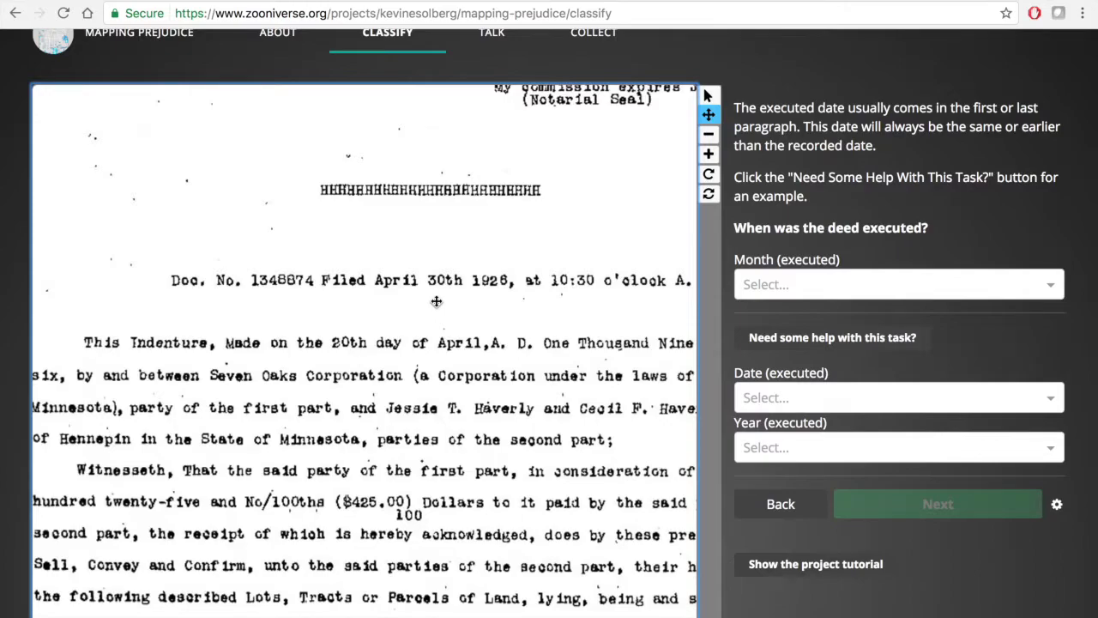
drag(525, 353, 431, 347)
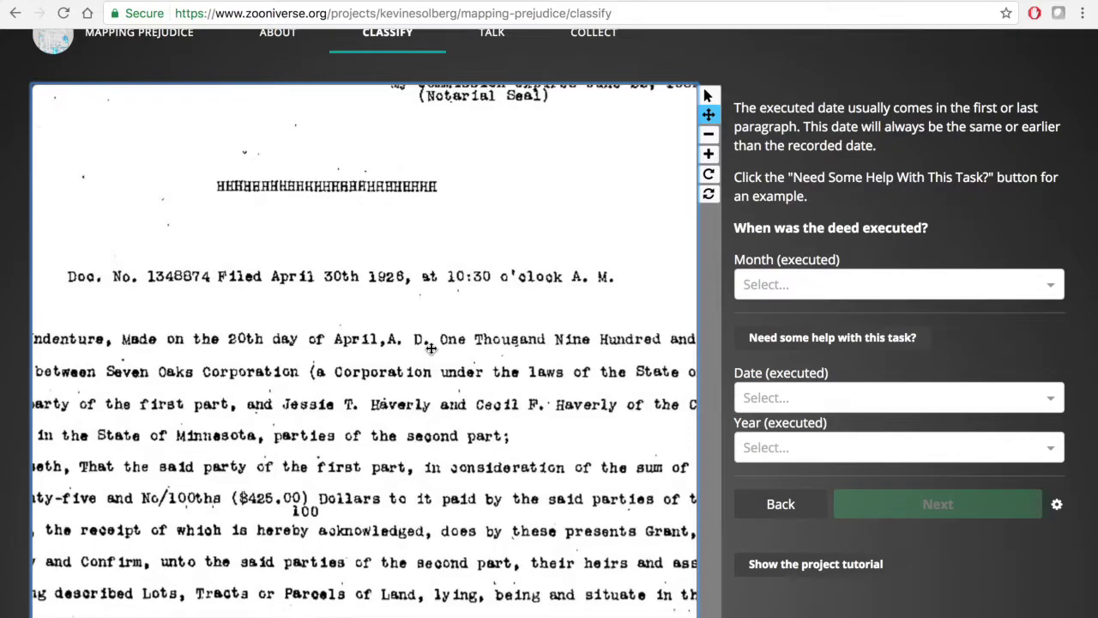
- Set the executed date to month 4 - April, date 20 and year 1926, and submit it
click(1054, 284)
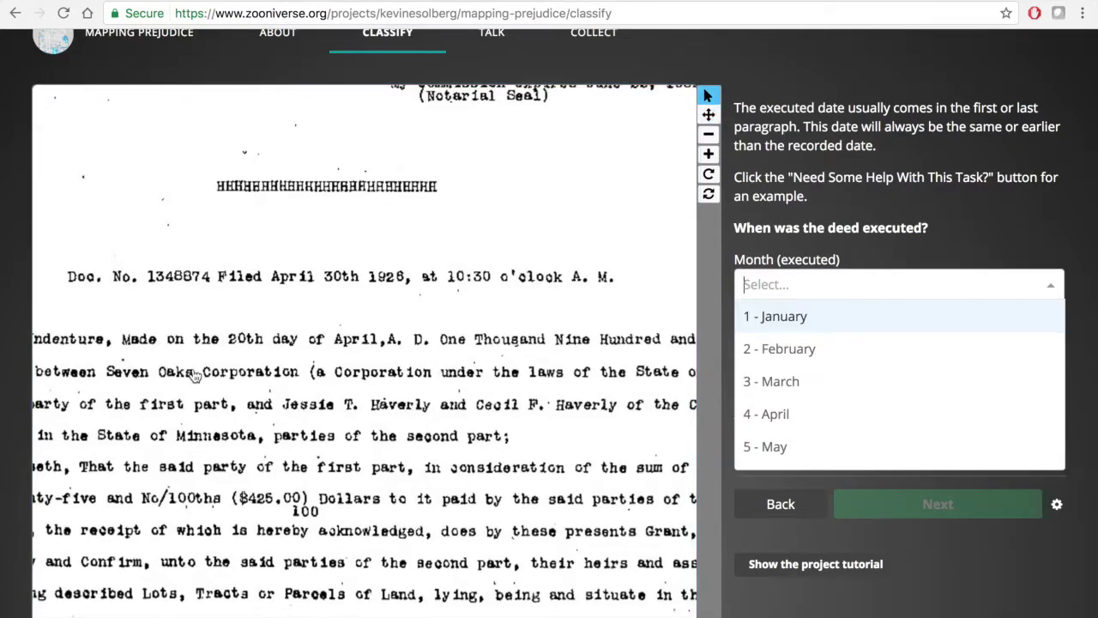
click(776, 414)
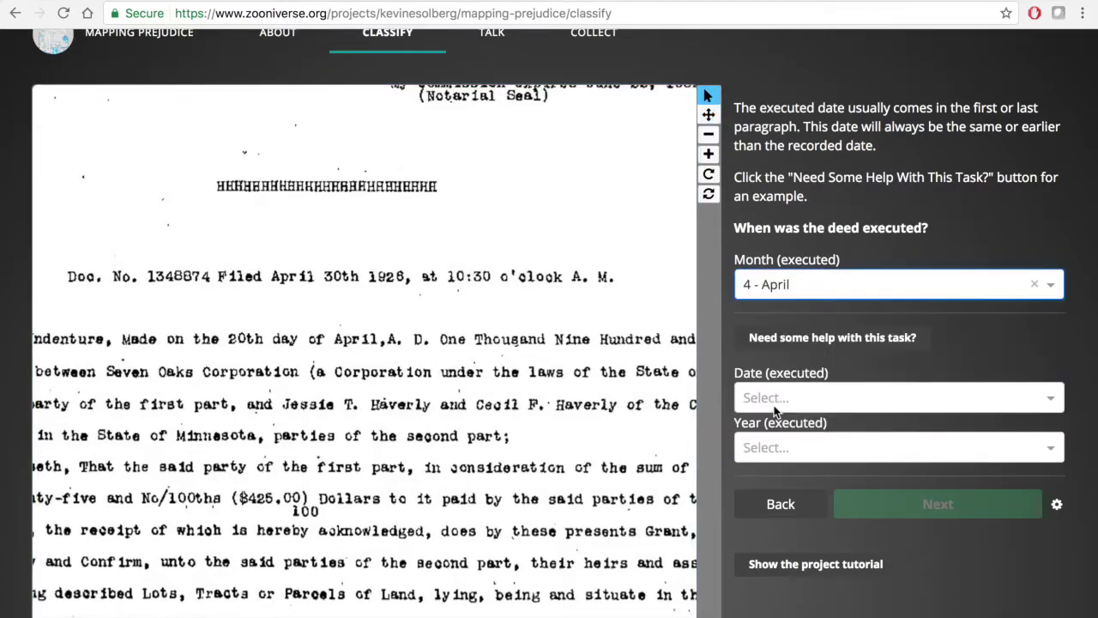
click(811, 397)
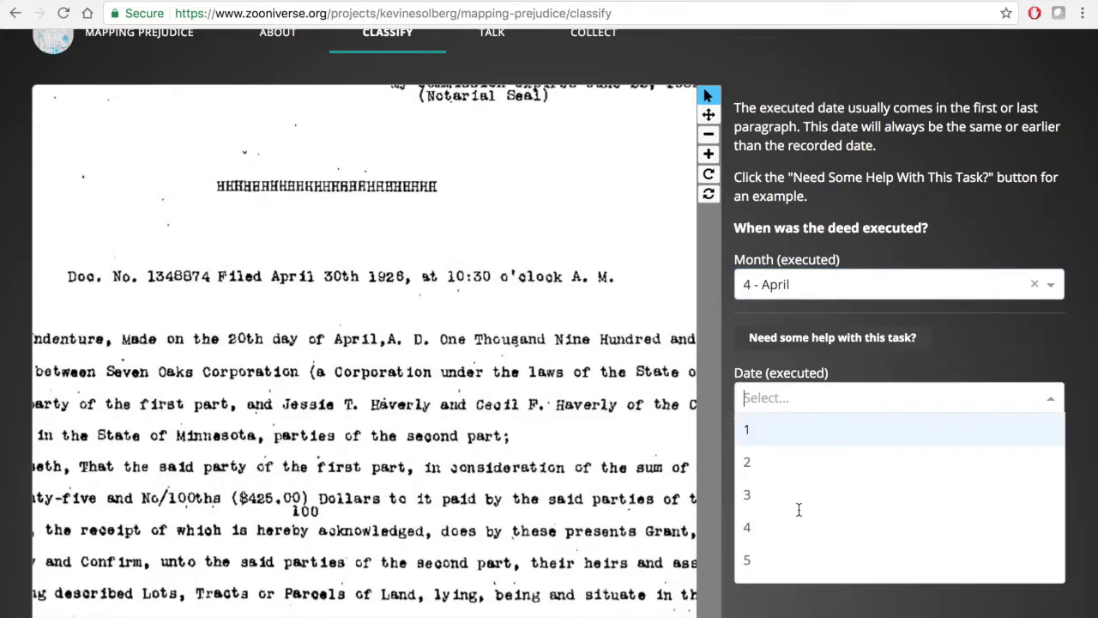
text(20)
key(Return)
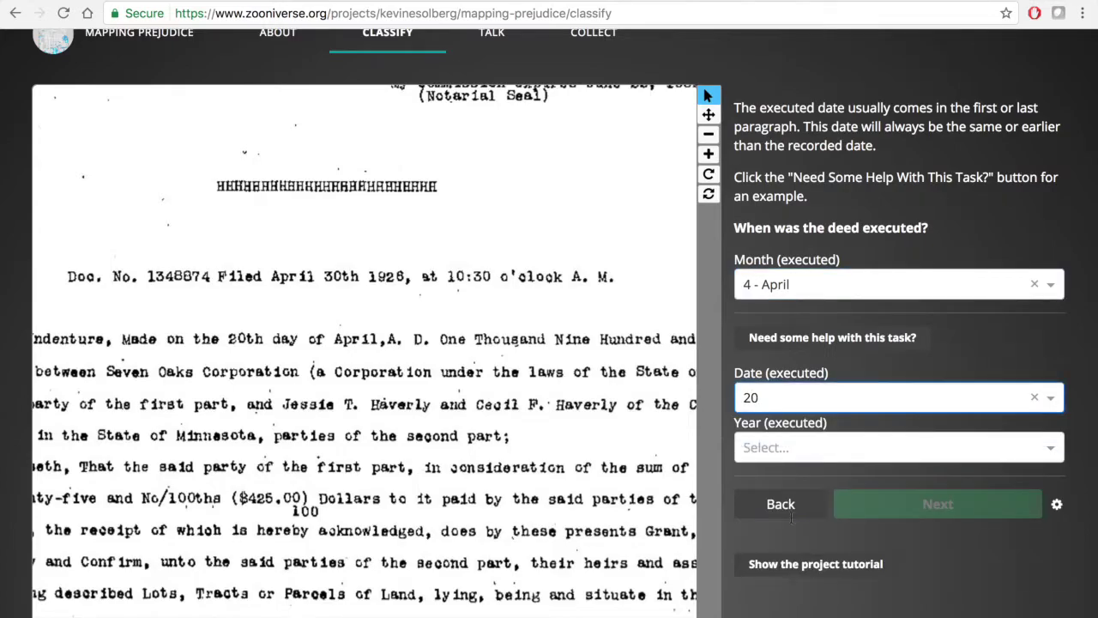
click(837, 450)
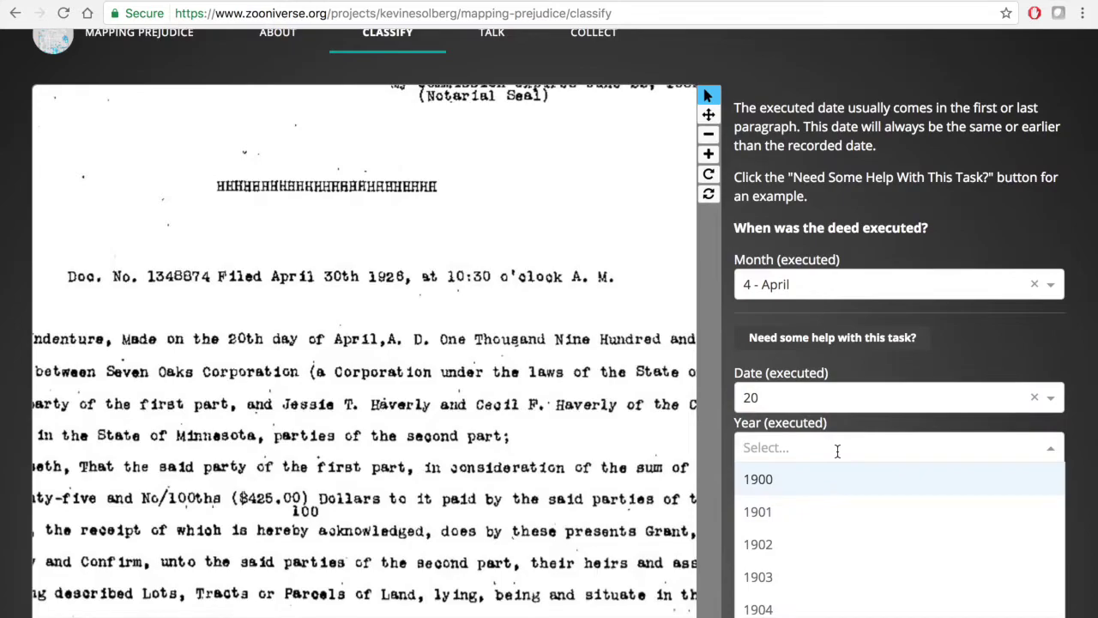
text(1926)
click(861, 481)
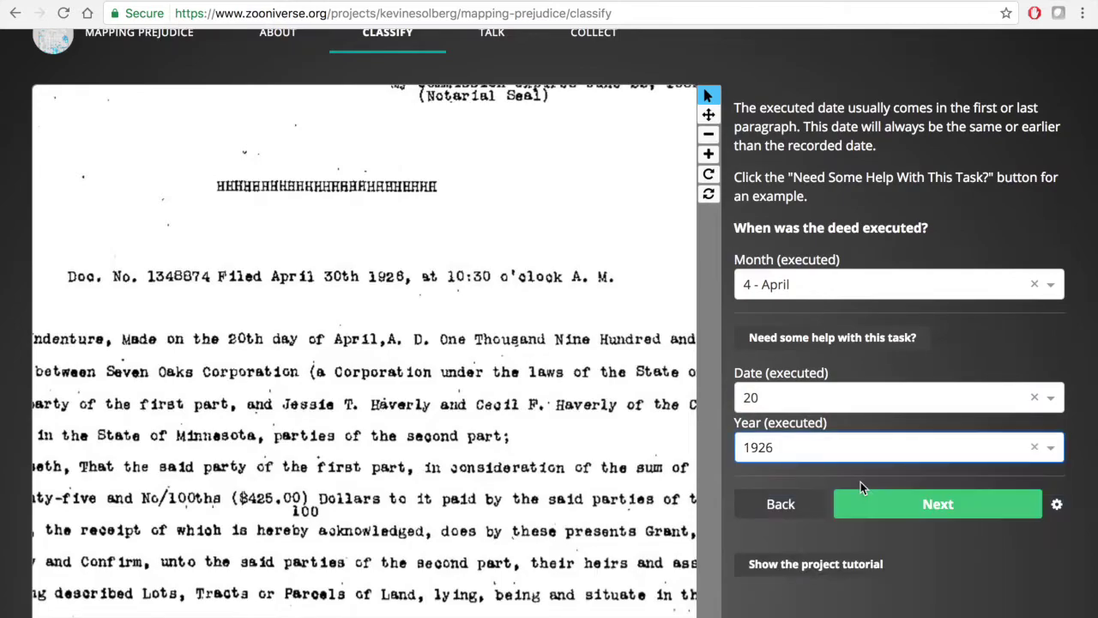
click(889, 505)
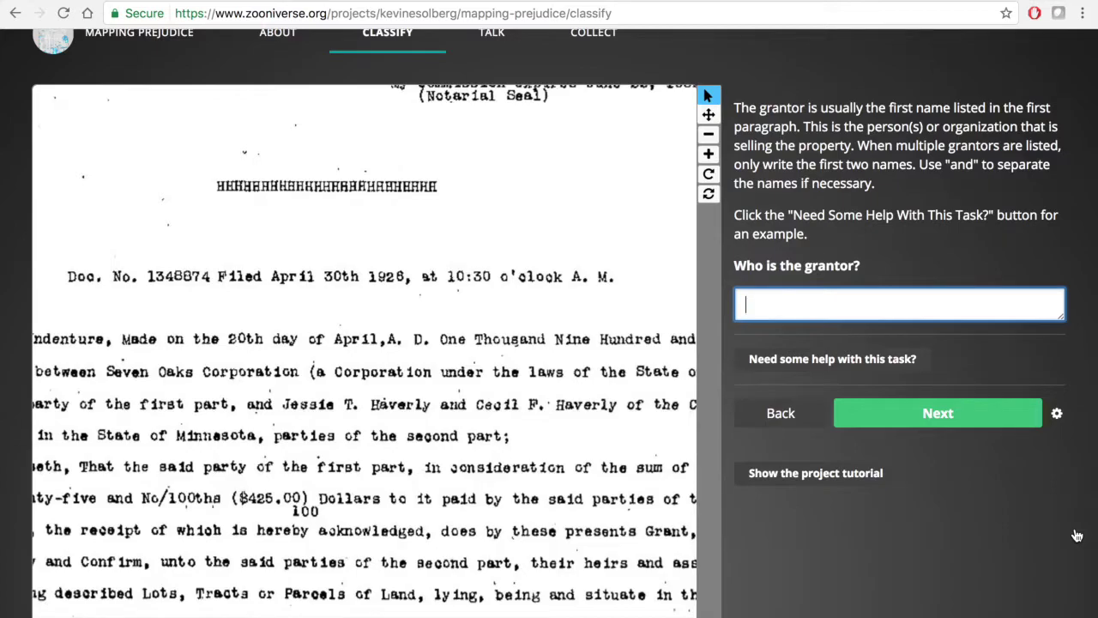
- Consult the full width of the deed's first paragraph and submit Seven Oaks Corporation as the grantor
click(710, 136)
click(710, 137)
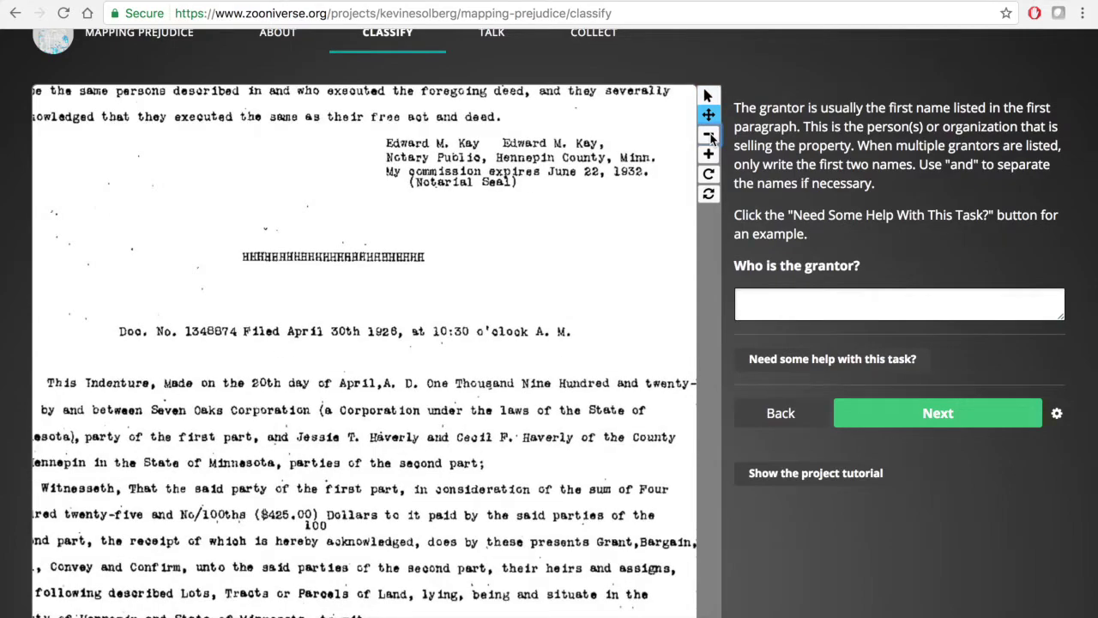
click(710, 138)
drag(394, 542, 401, 507)
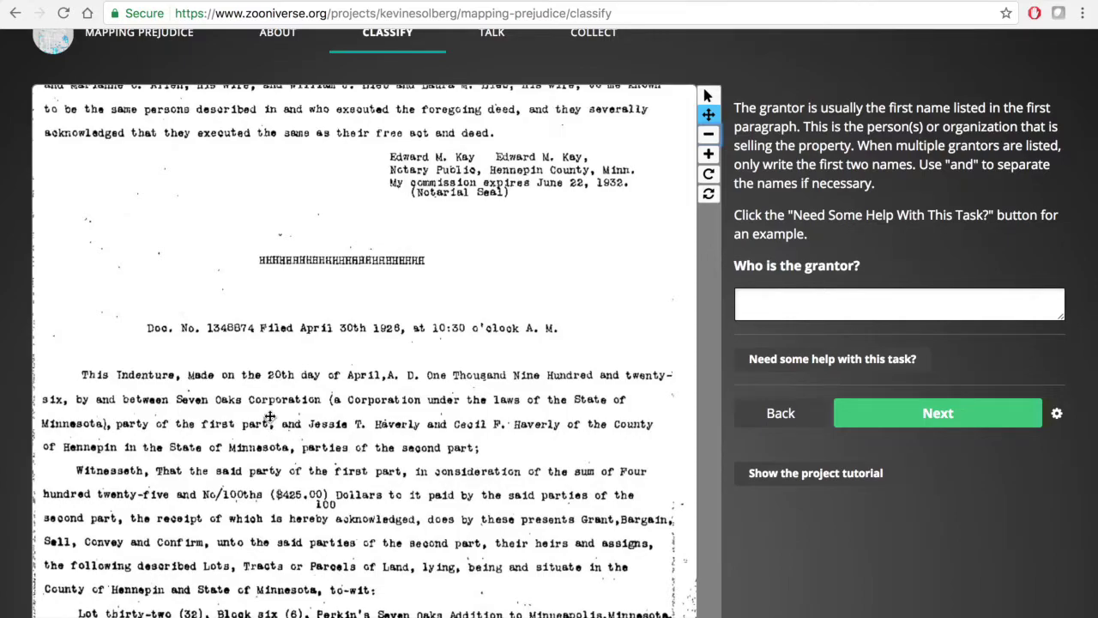
click(911, 315)
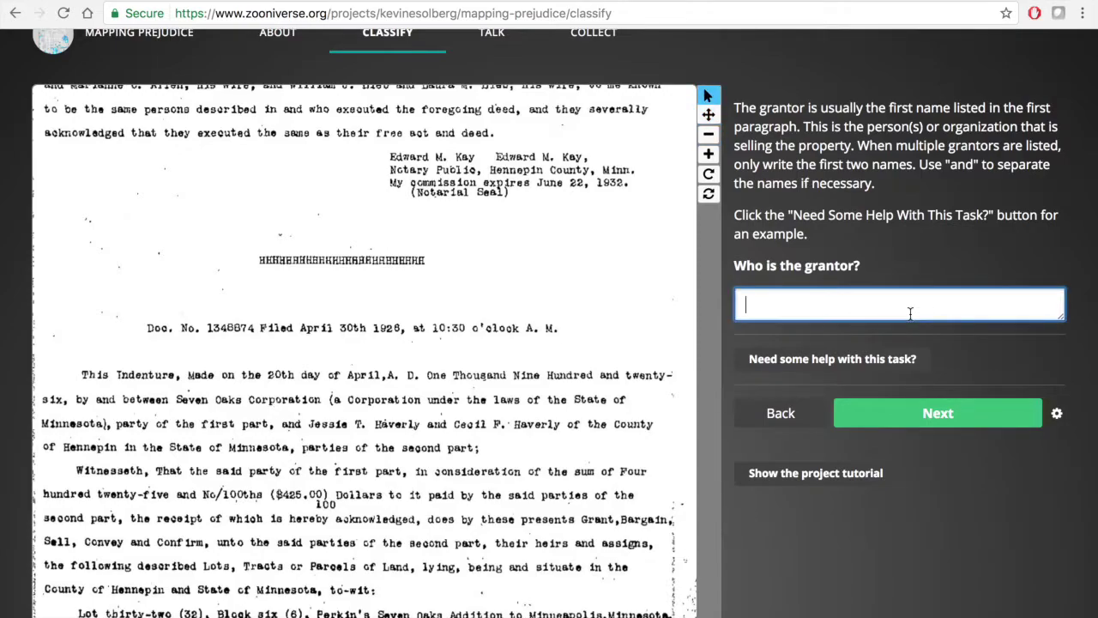
text(Seven Oaks Cor)
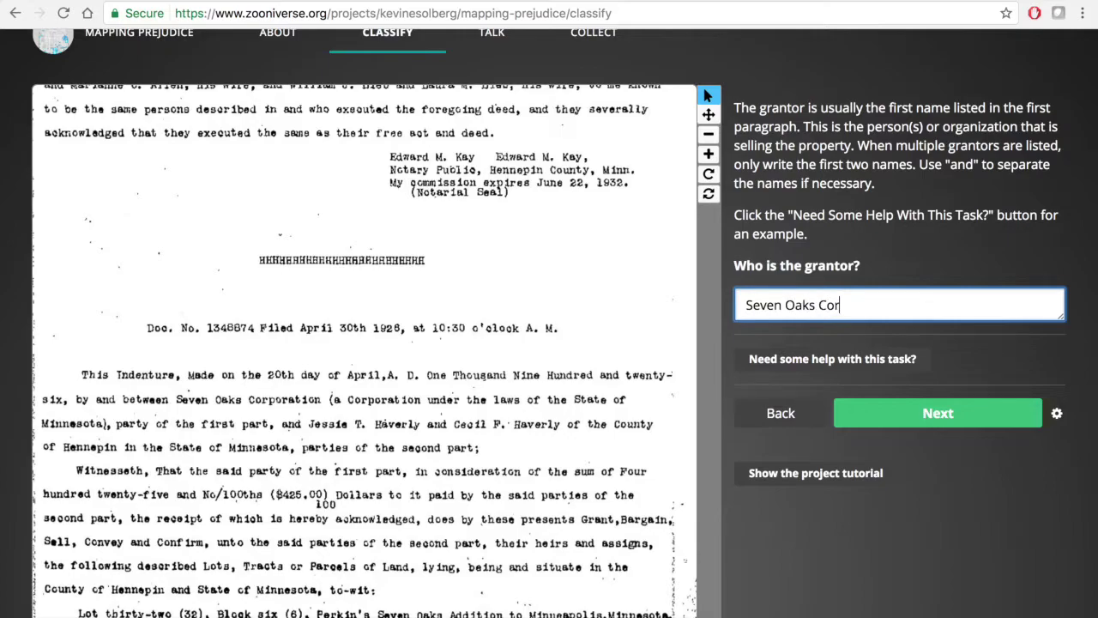
text(poration)
click(911, 416)
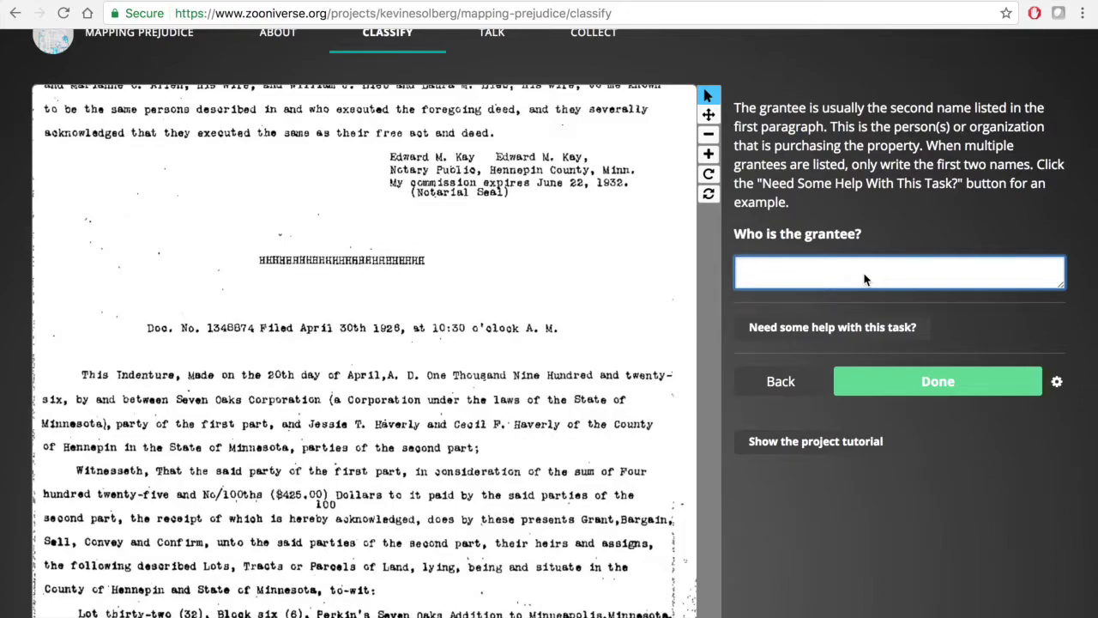
- Enter the full names of the two grantees joined by "and", and finish the deed's classification
text(Jessie T. Havely and Ce)
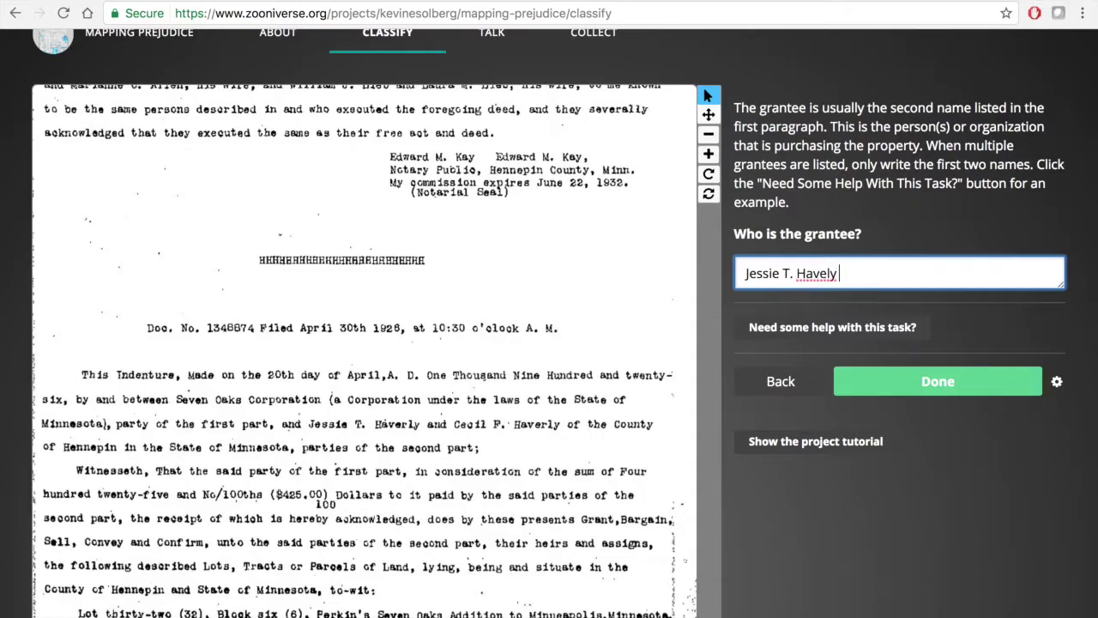
text(l F. Haverly)
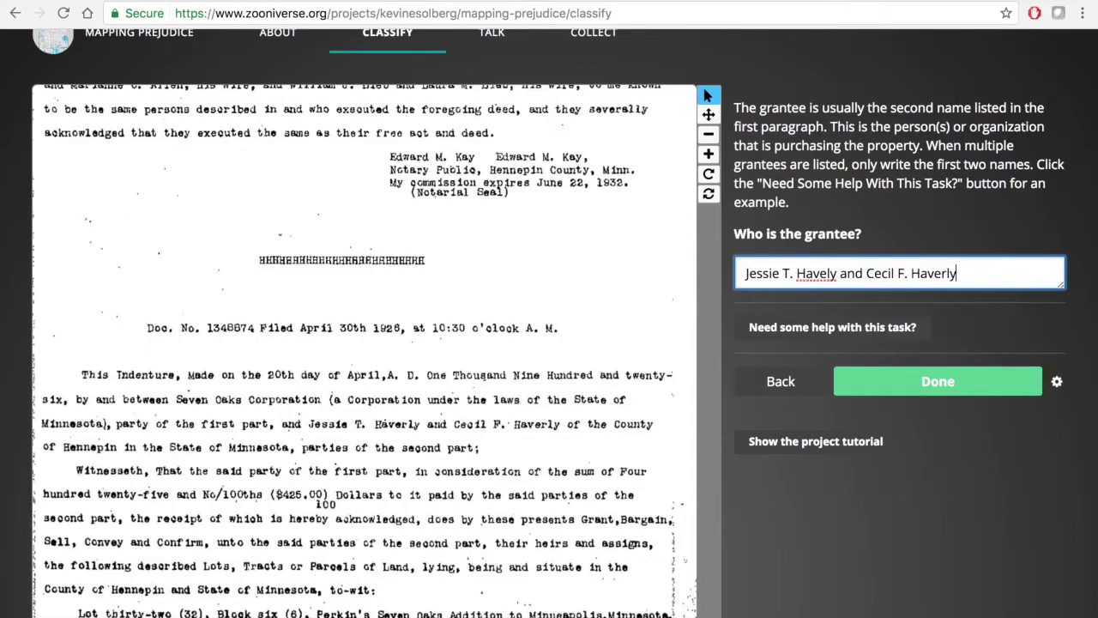
click(925, 385)
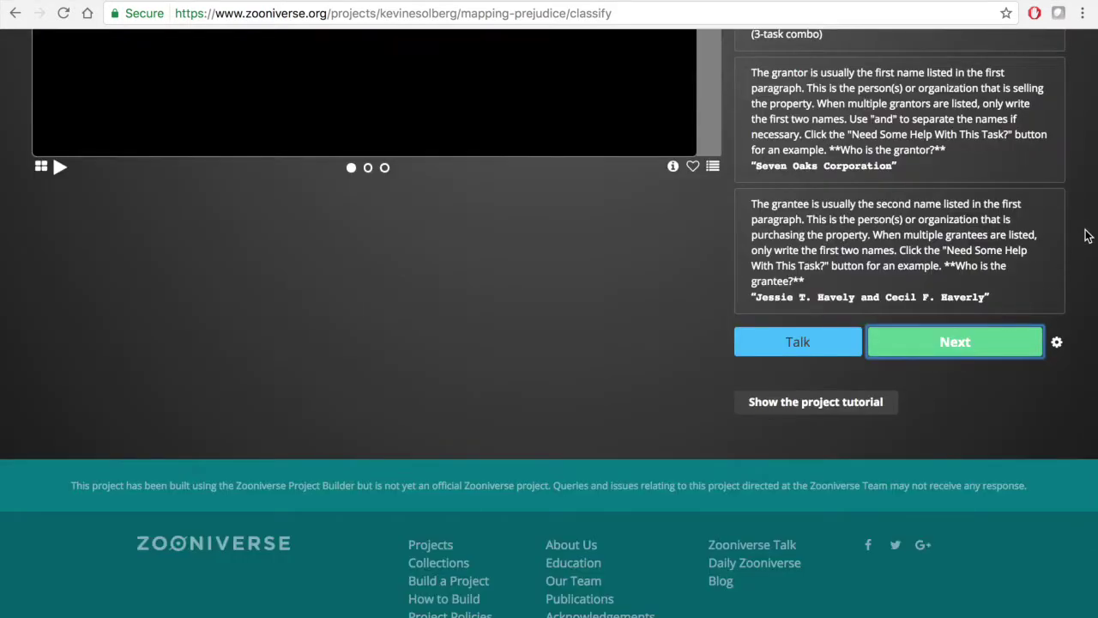
- Review all answers in the classification summary and continue to the next flagged deed
scroll(1088, 236, up, 2)
scroll(1087, 236, up, 1)
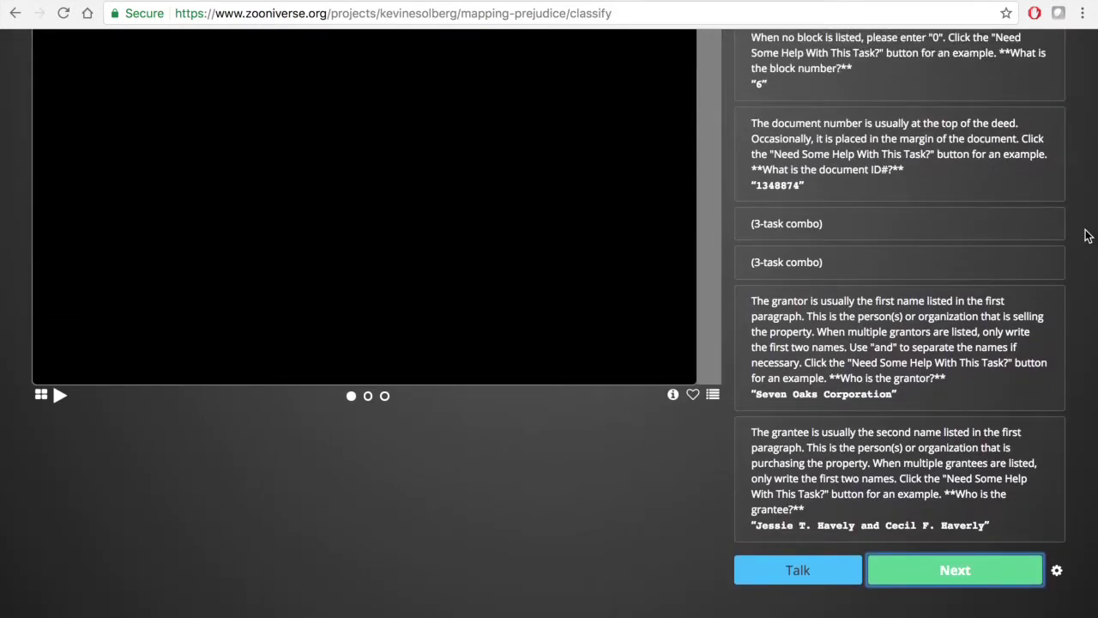
scroll(1088, 236, up, 1)
scroll(1088, 236, up, 4)
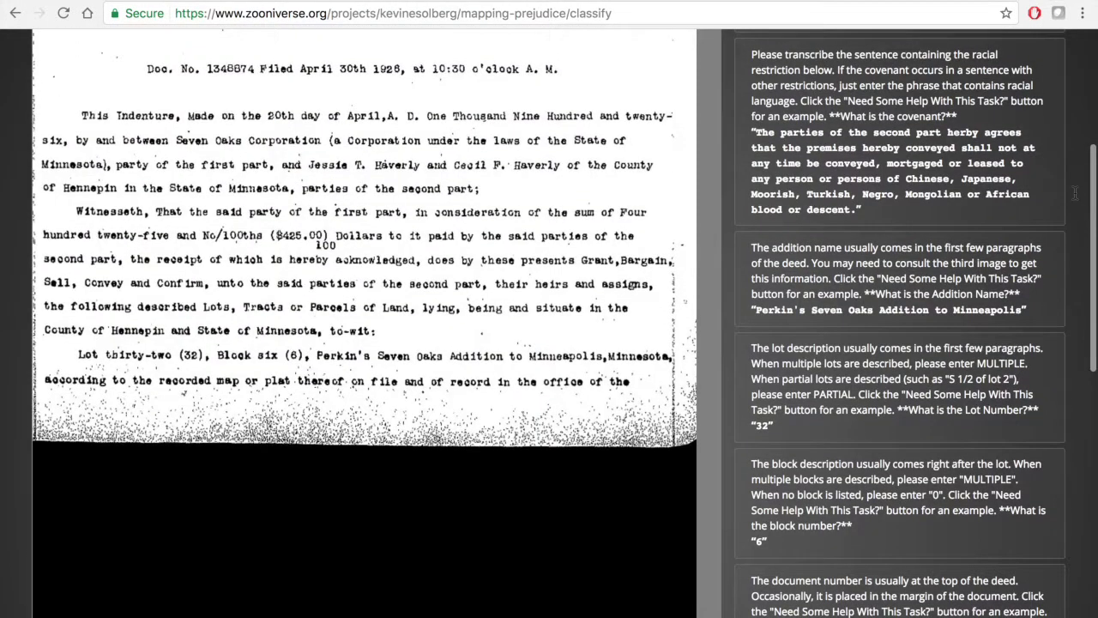
scroll(1045, 175, up, 2)
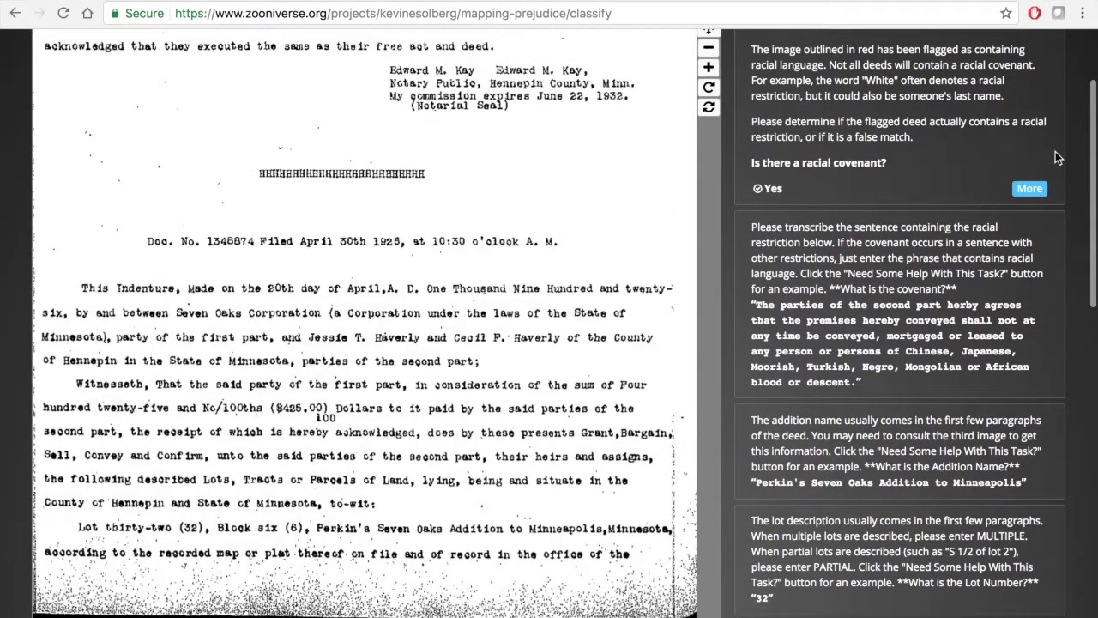
scroll(1055, 151, up, 1)
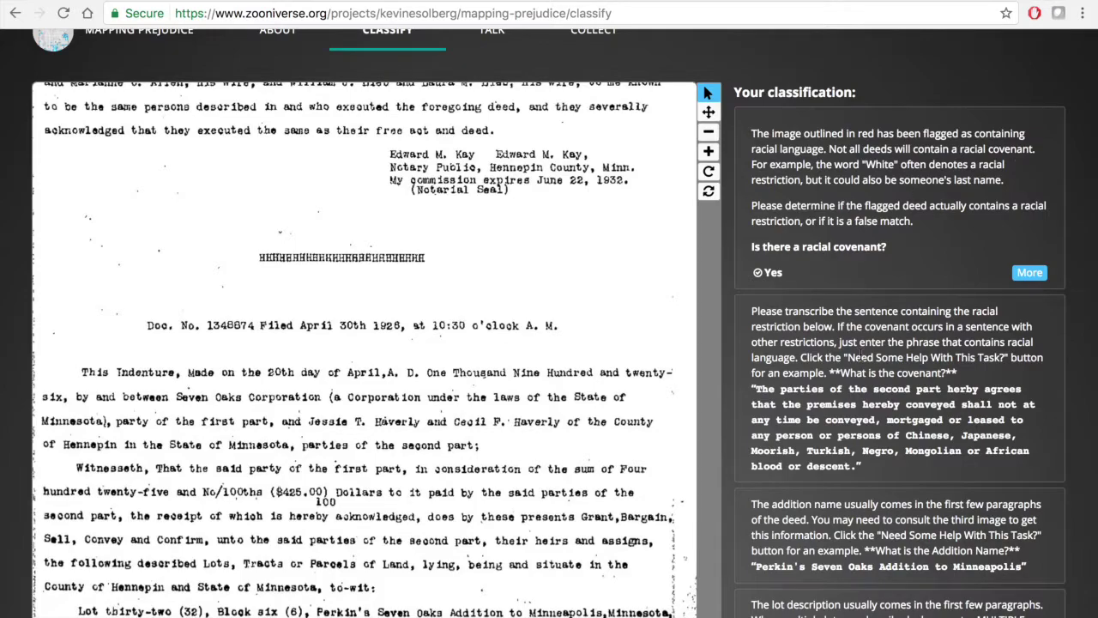
scroll(883, 450, down, 10)
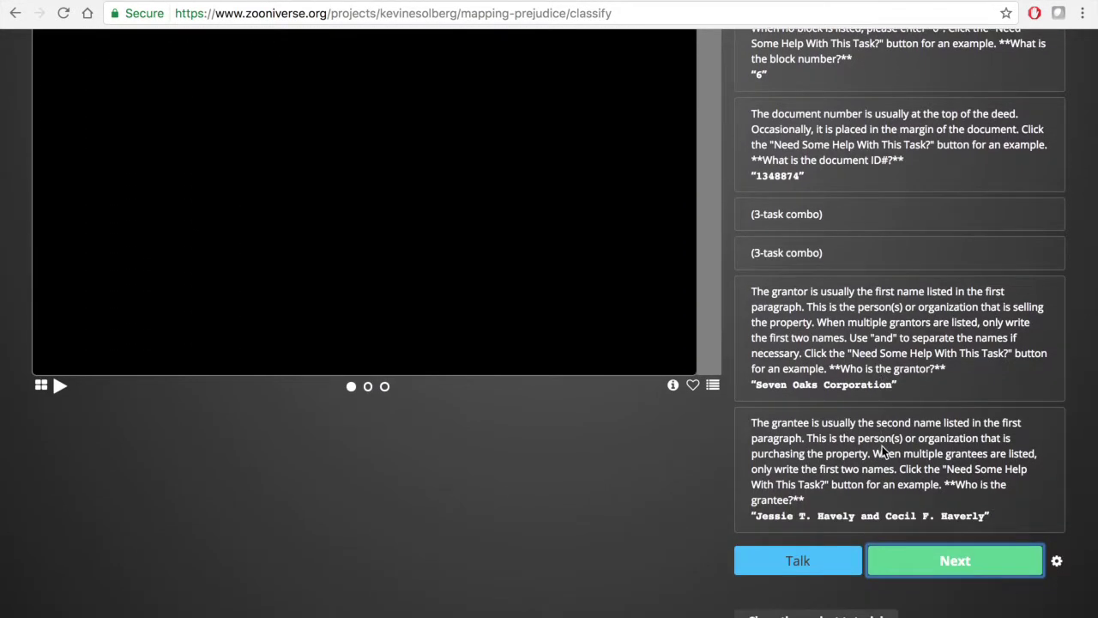
click(918, 559)
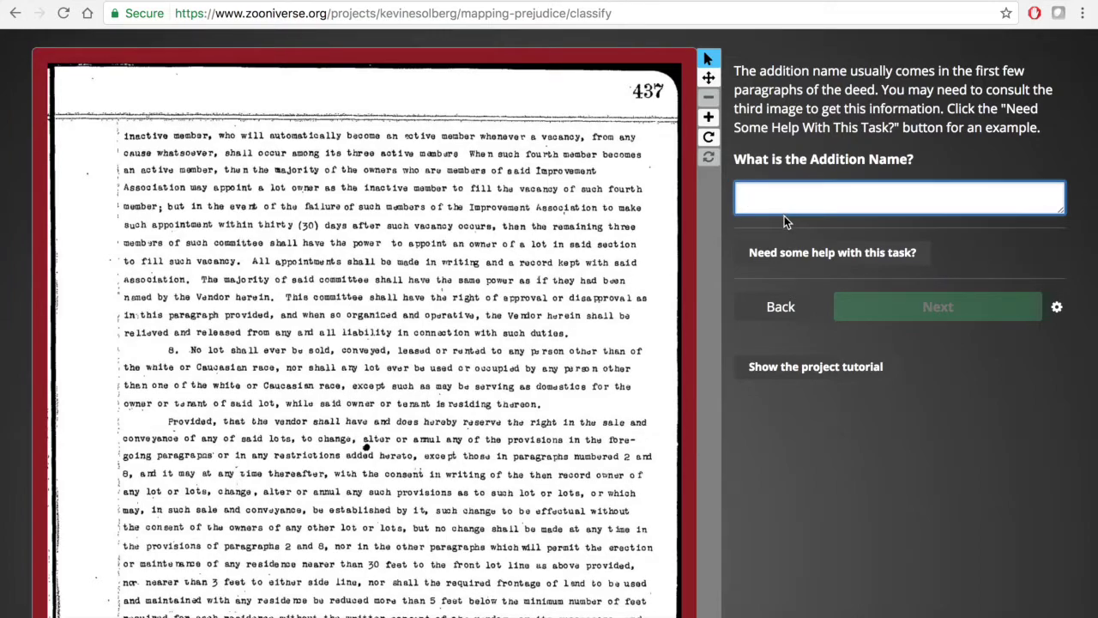
- Check the deed's pages for the addition name, and change the racial covenant answer to "I can't figure this one out."
scroll(764, 500, down, 5)
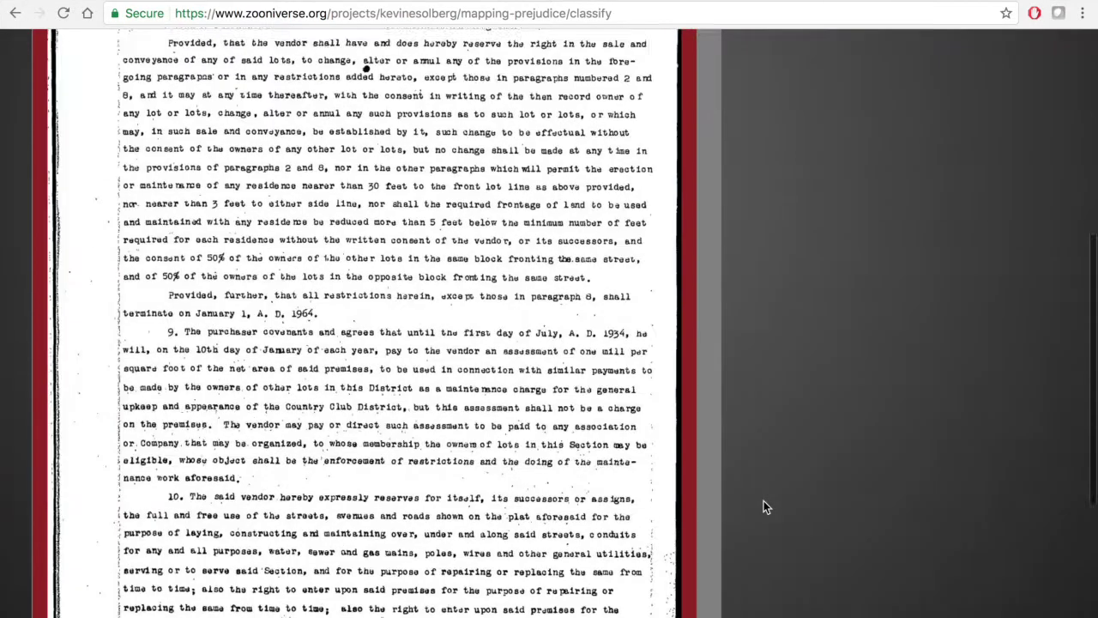
scroll(617, 446, up, 6)
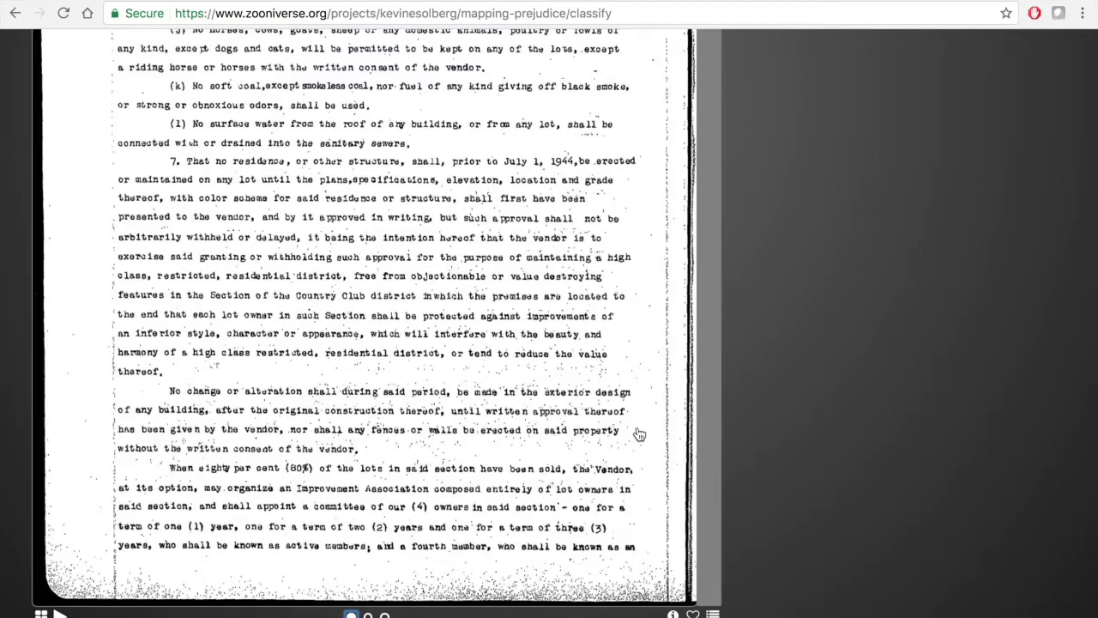
scroll(650, 427, up, 5)
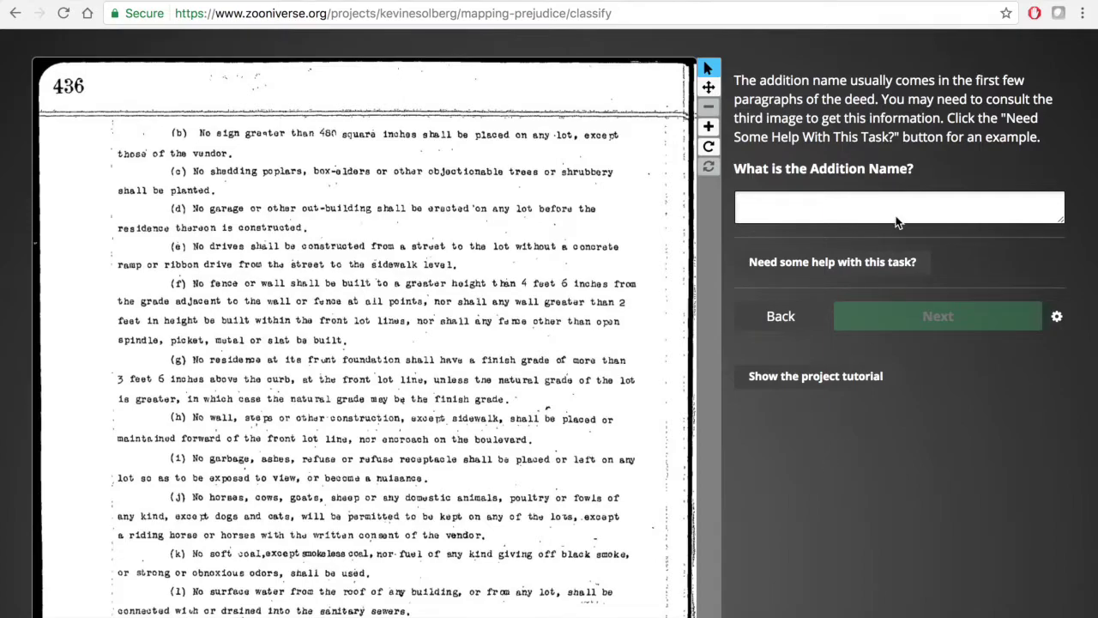
click(796, 317)
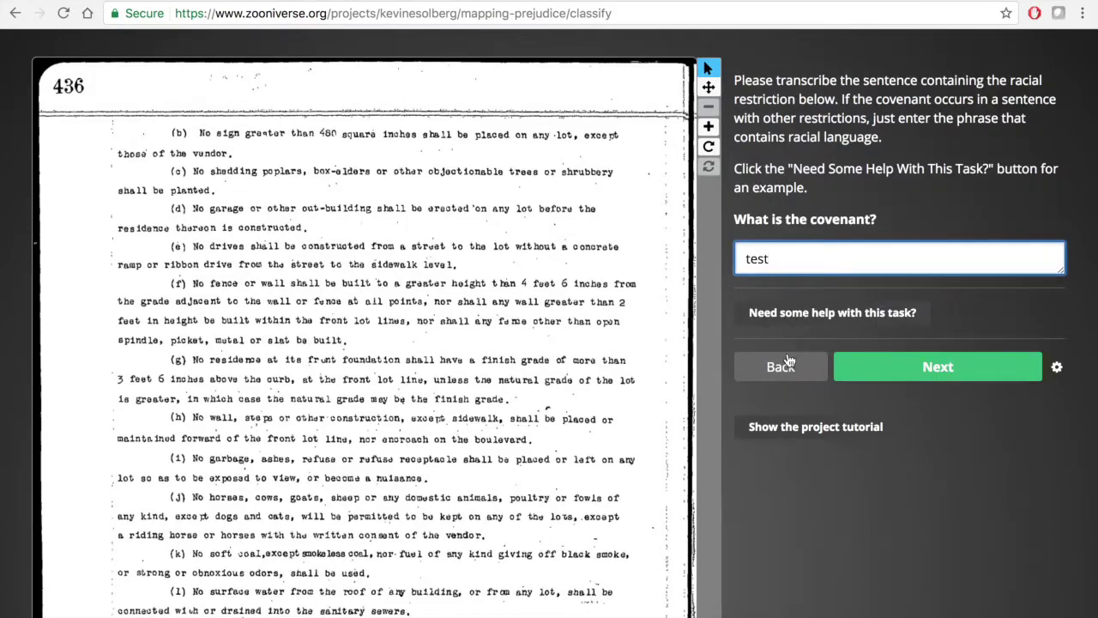
click(788, 362)
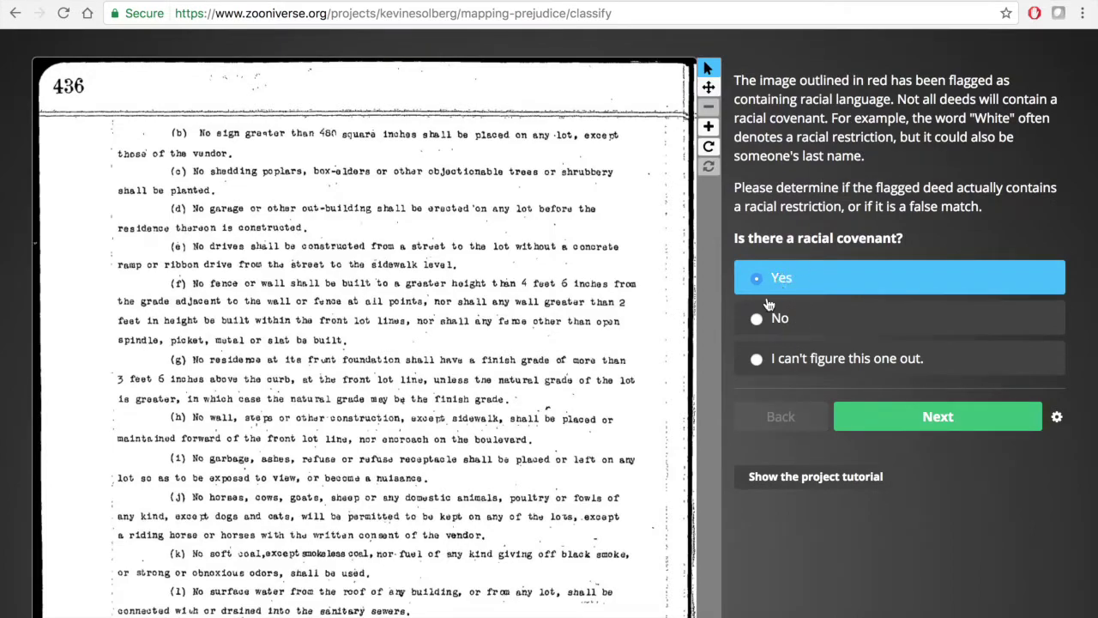
click(757, 364)
click(912, 414)
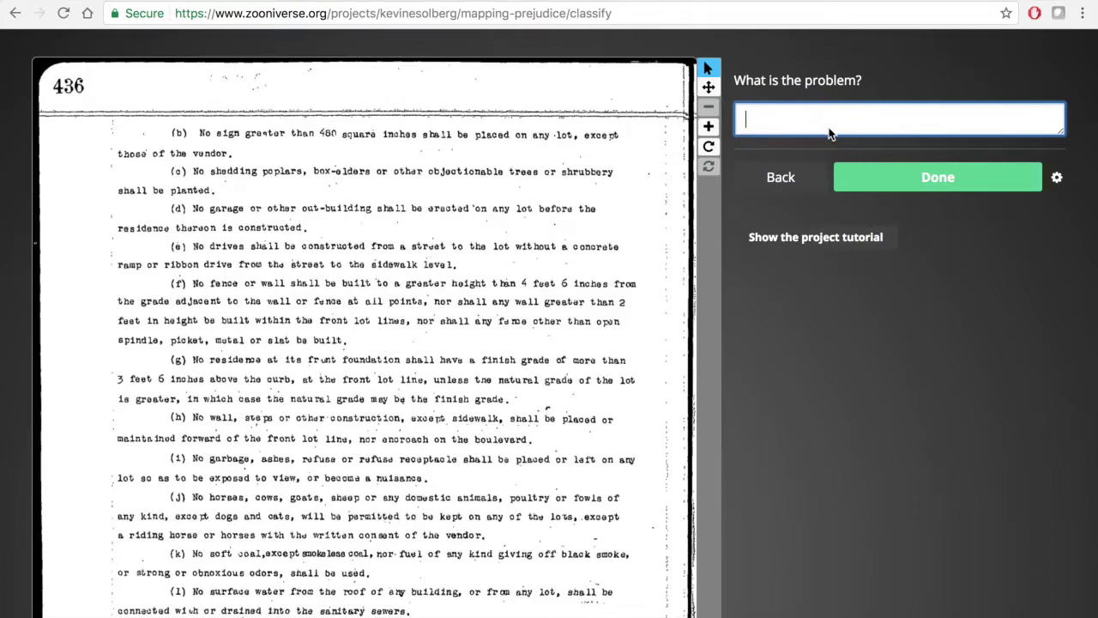
- Report the problem as "the addition name is not listed", finish the classification and continue to the next flagged deed
text(the addition name is)
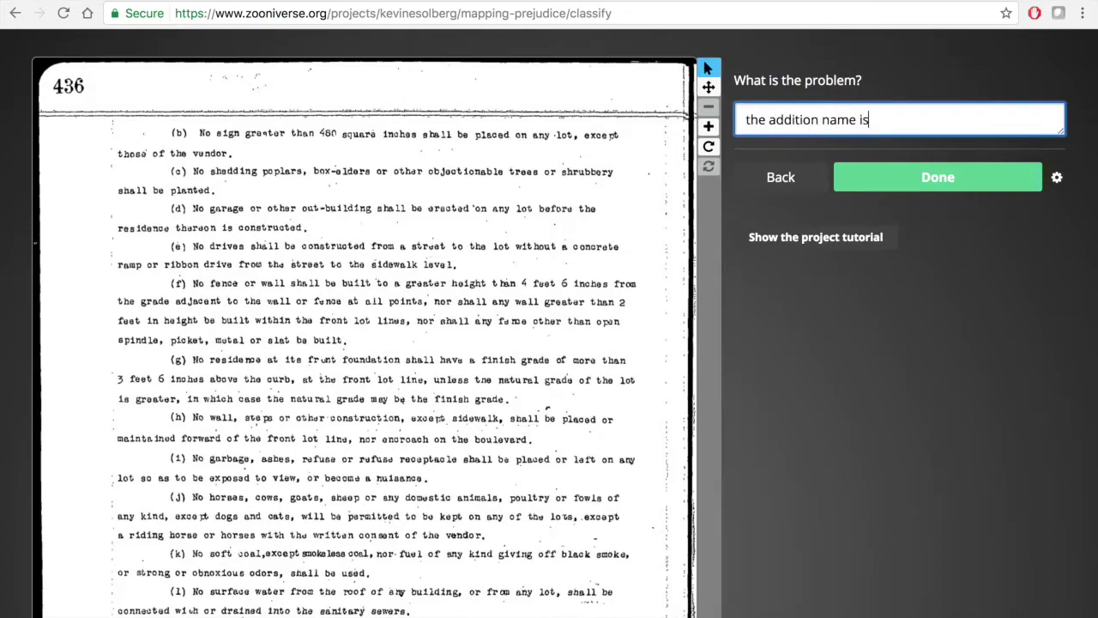
text( not listed)
click(916, 180)
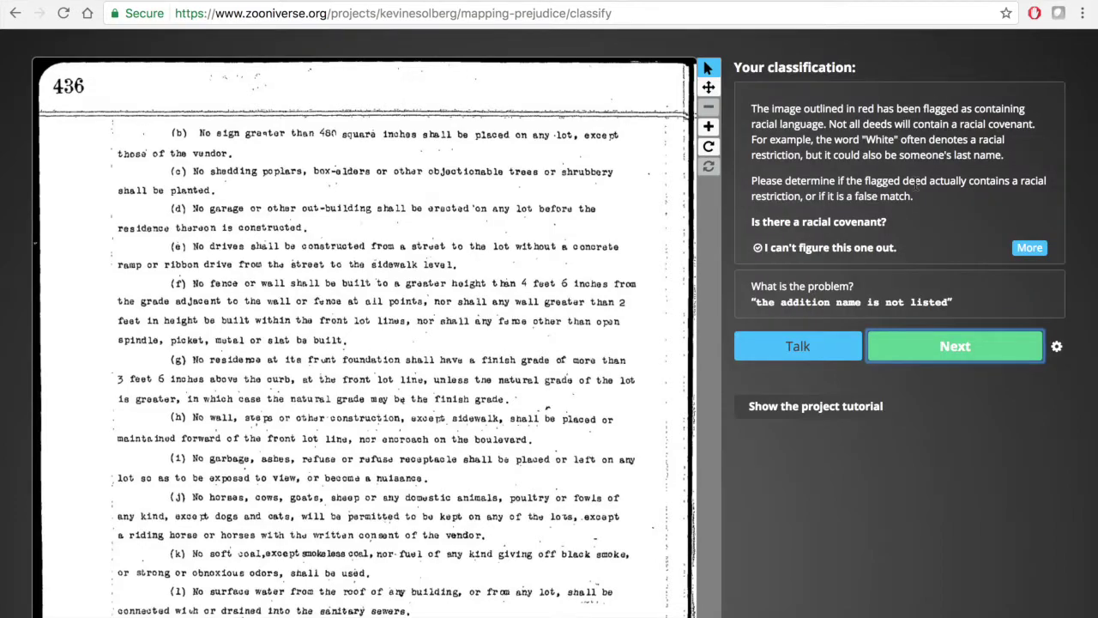
click(910, 357)
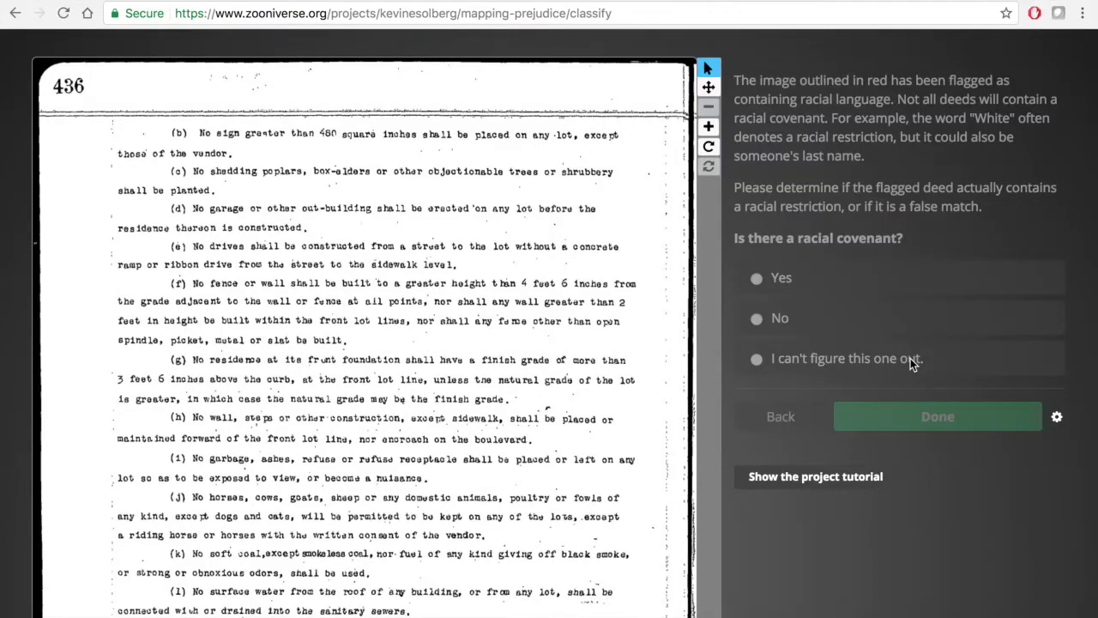
click(912, 360)
click(938, 416)
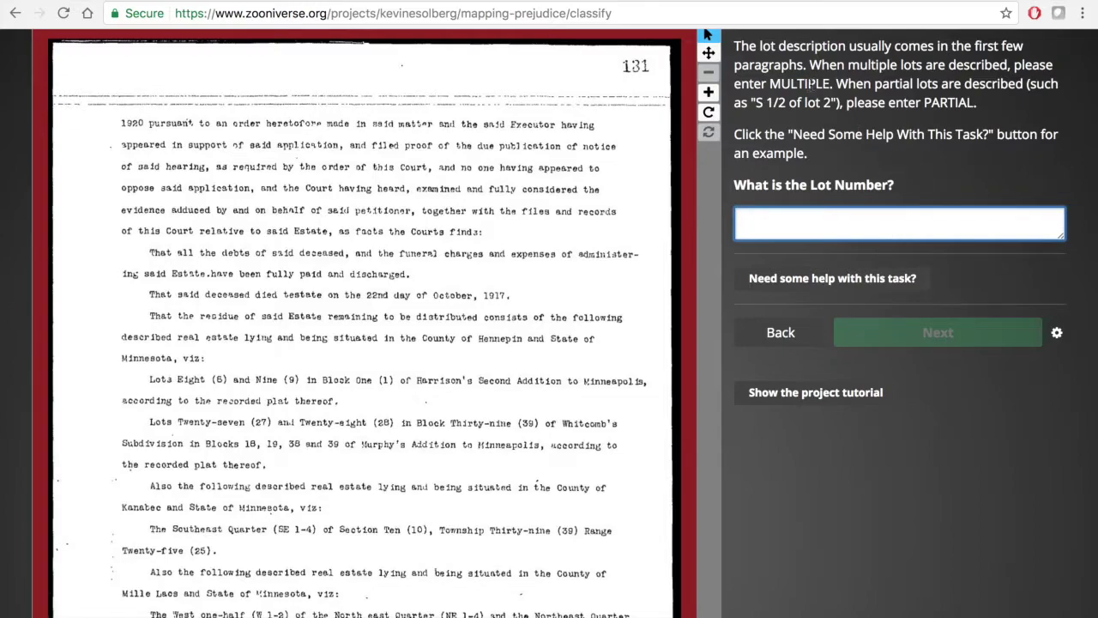
- Enter MULTIPLE as the lot number for the deed that describes several lots
text(MULTIPLE)
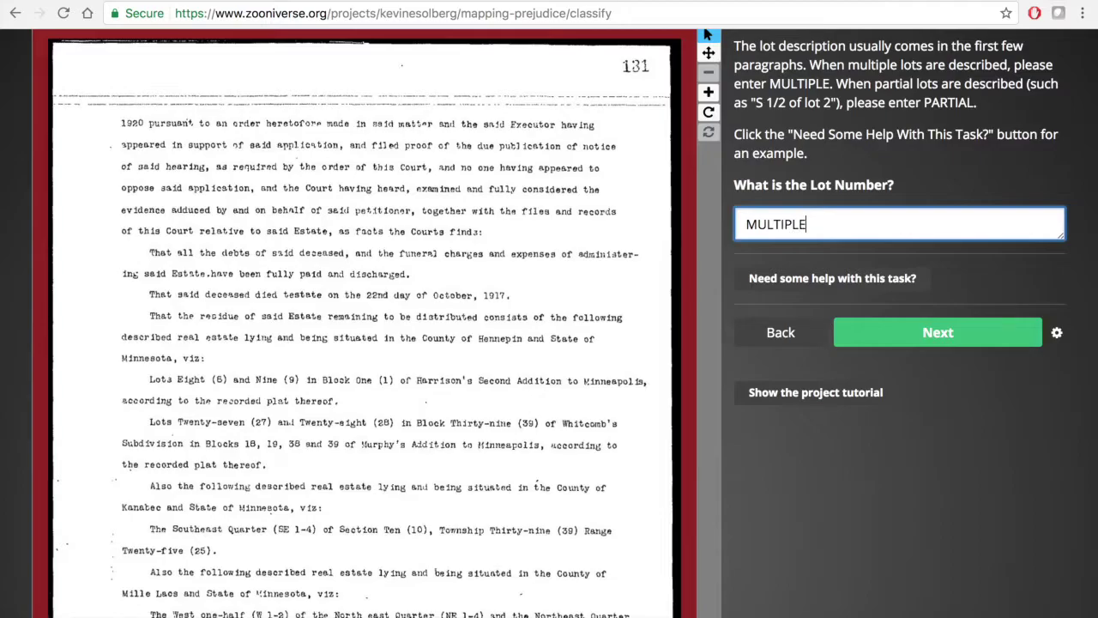